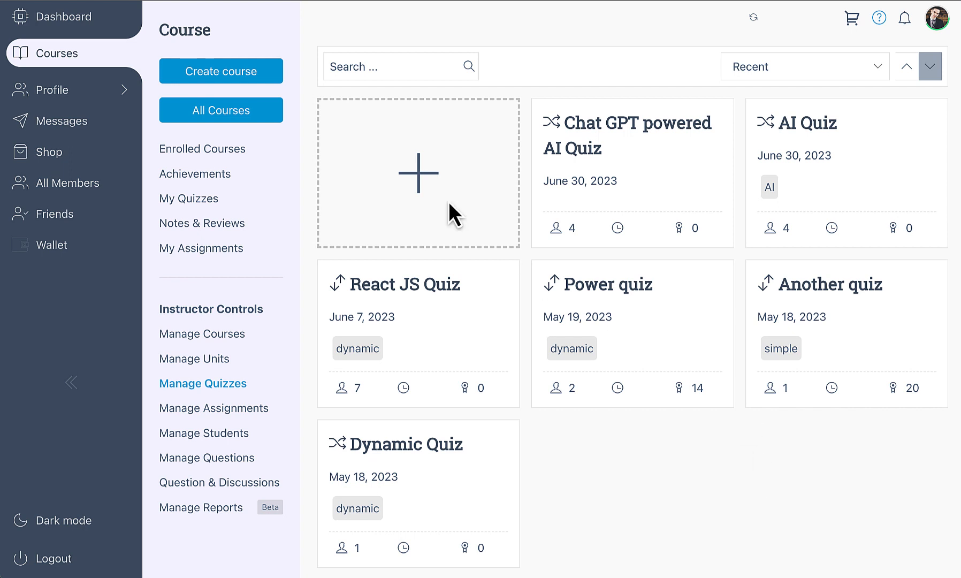
Step: Open the React JS Quiz from the managed quizzes for editing
{"action": "left_click", "coordinate": [418, 295]}
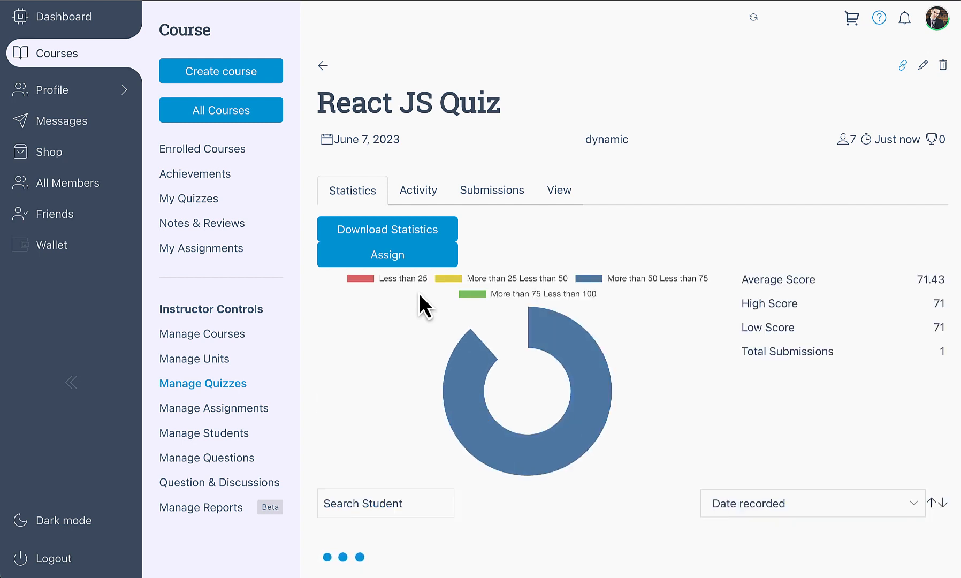
{"action": "left_click", "coordinate": [922, 66]}
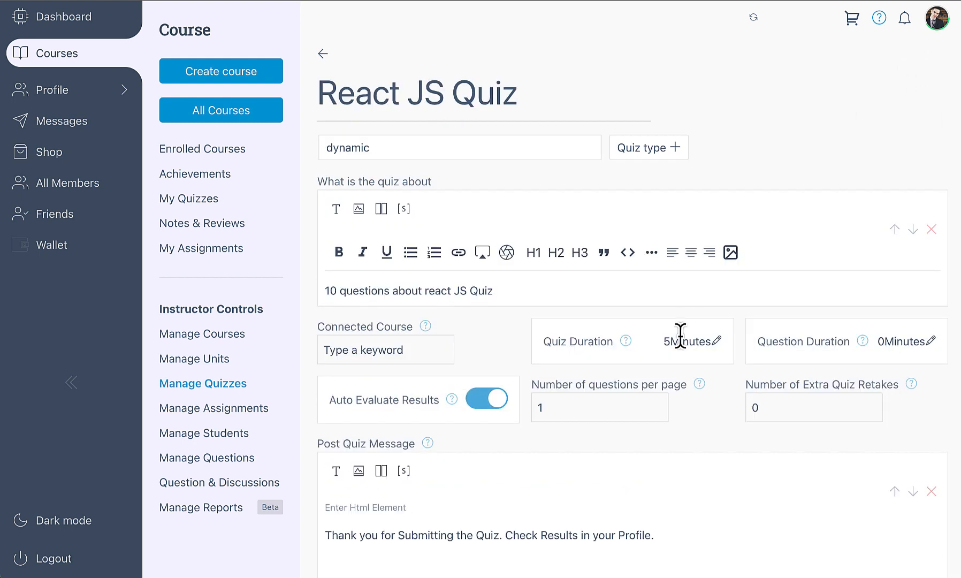
{"action": "scroll", "coordinate": [677, 338], "scroll_direction": "down", "scroll_amount": 1}
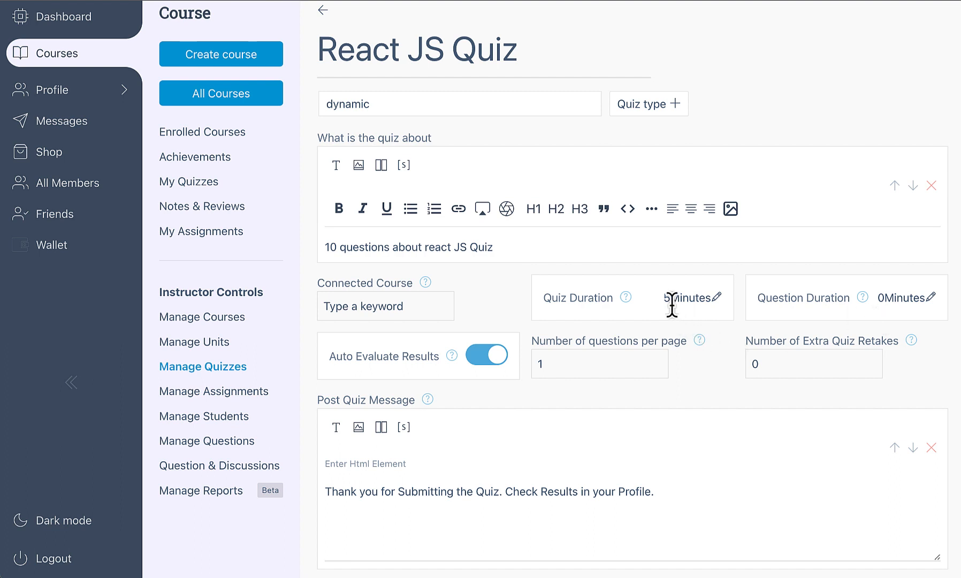
Step: Set the quiz duration to unlimited by entering 9999 with Days as the unit
{"action": "left_click", "coordinate": [716, 298]}
{"action": "left_click", "coordinate": [588, 318]}
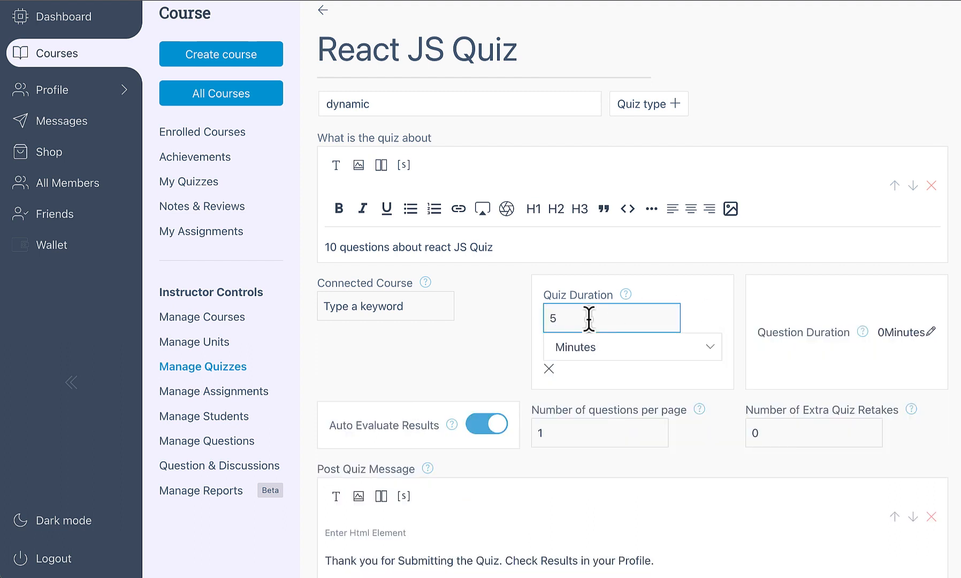
{"action": "key", "text": "BackSpace"}
{"action": "type", "text": "9999"}
{"action": "left_click", "coordinate": [596, 348]}
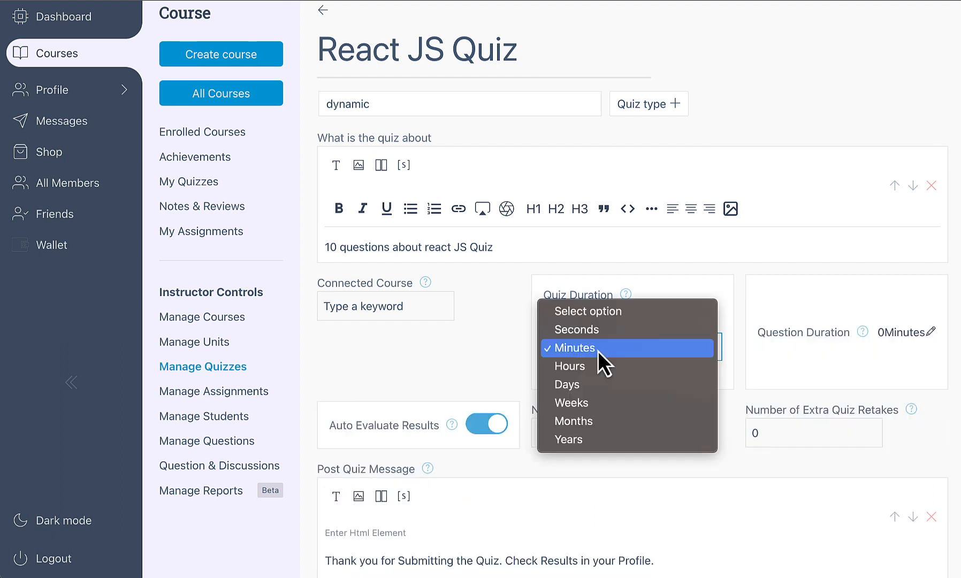
{"action": "left_click", "coordinate": [561, 383]}
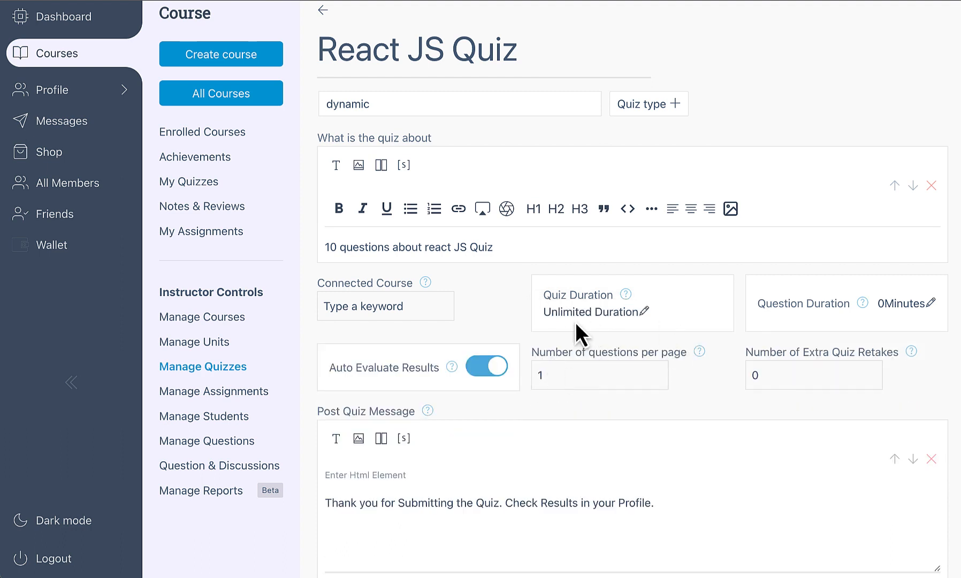
Step: Set the question duration to 5 minutes
{"action": "left_click", "coordinate": [931, 302]}
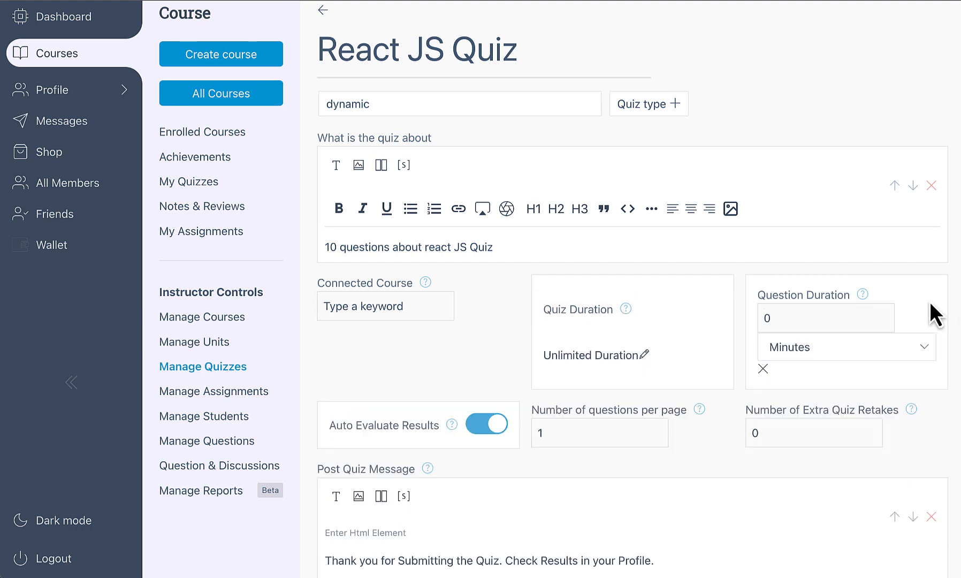
{"action": "left_click_drag", "start_coordinate": [815, 317], "coordinate": [742, 314]}
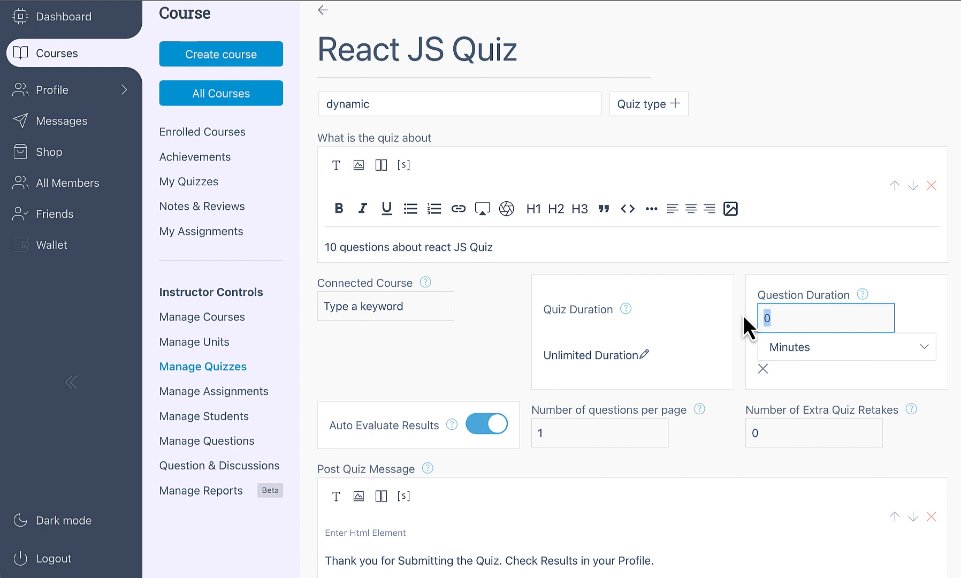
{"action": "type", "text": "5"}
{"action": "left_click", "coordinate": [762, 369]}
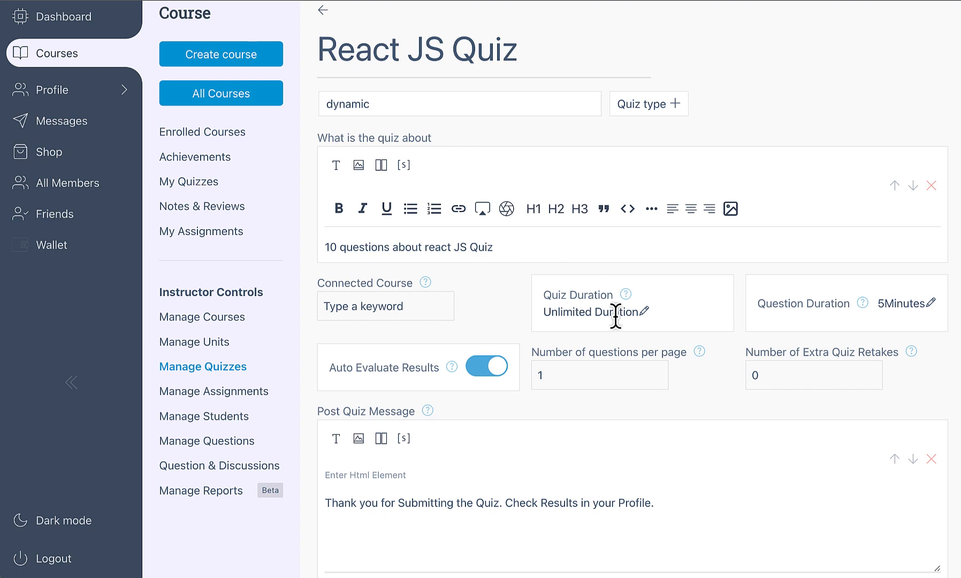
Step: Look over the quiz's options and questions, and set the quiz duration to 5 minutes
{"action": "scroll", "coordinate": [460, 403], "scroll_direction": "down", "scroll_amount": 10}
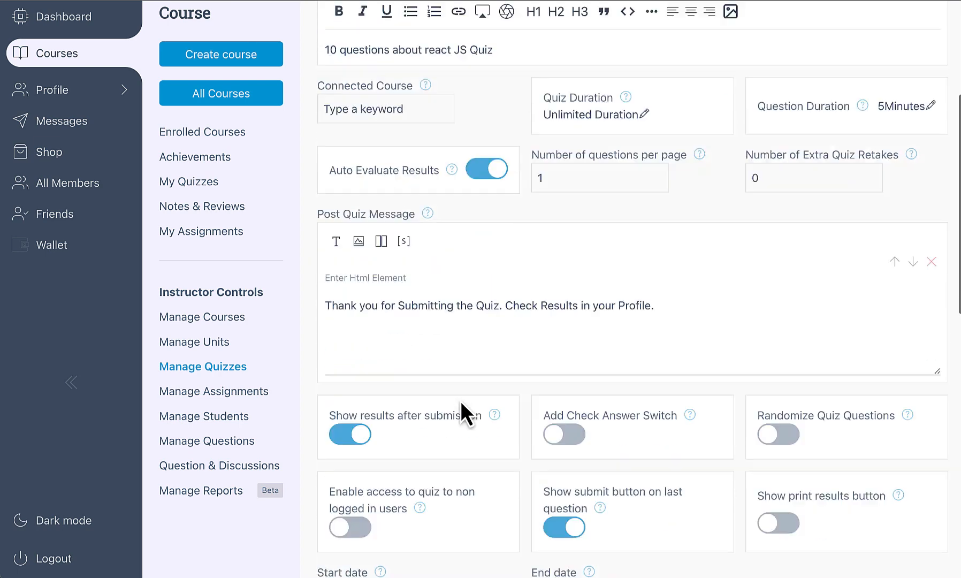
{"action": "scroll", "coordinate": [460, 401], "scroll_direction": "down", "scroll_amount": 4}
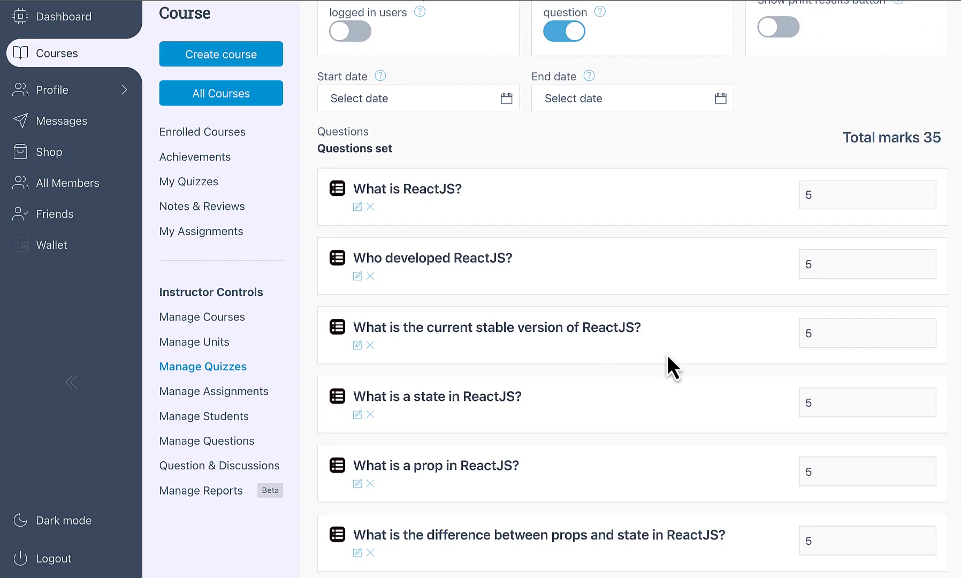
{"action": "scroll", "coordinate": [667, 354], "scroll_direction": "down", "scroll_amount": 4}
{"action": "scroll", "coordinate": [666, 354], "scroll_direction": "up", "scroll_amount": 15}
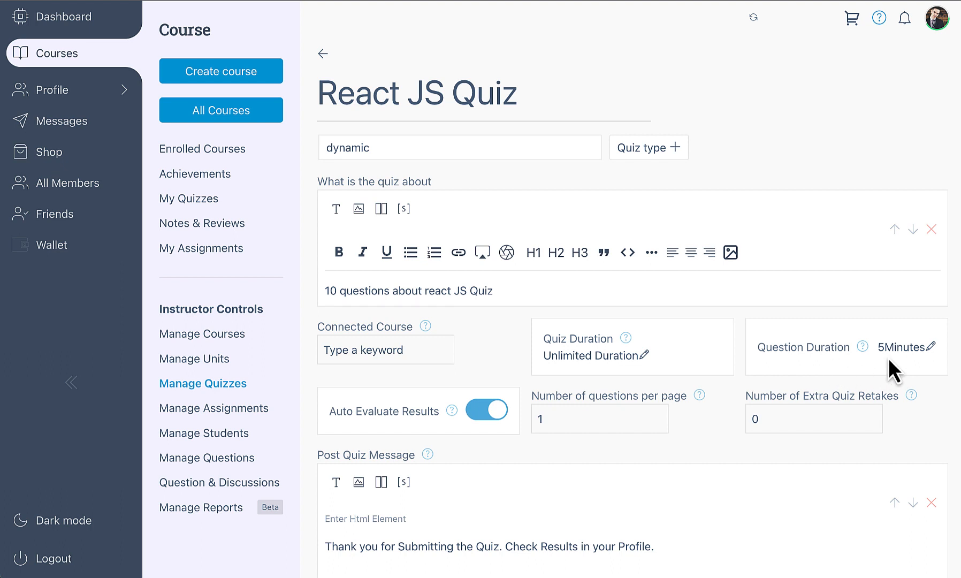
{"action": "left_click", "coordinate": [642, 355]}
{"action": "left_click_drag", "start_coordinate": [595, 361], "coordinate": [506, 354]}
{"action": "type", "text": "5"}
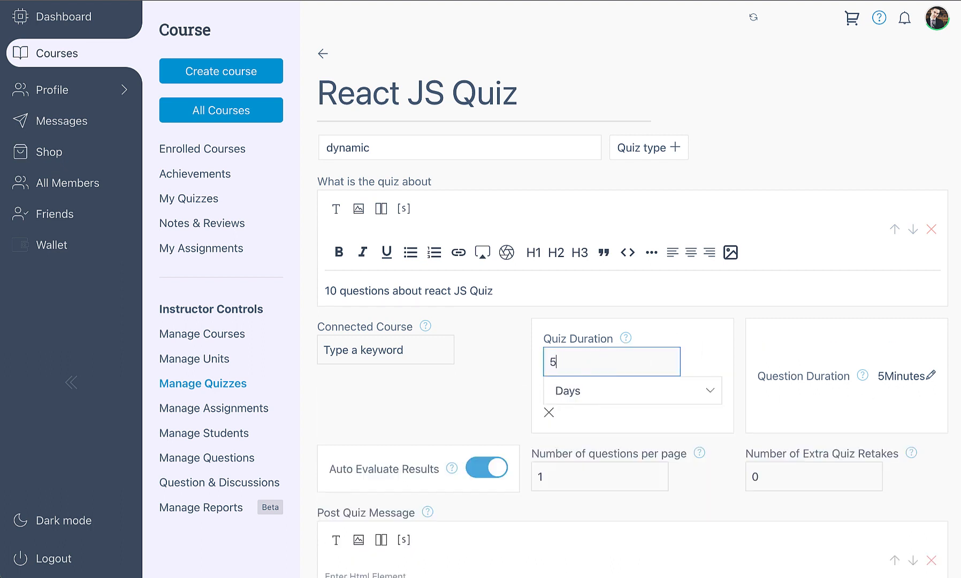
{"action": "left_click", "coordinate": [570, 394]}
{"action": "left_click", "coordinate": [584, 356]}
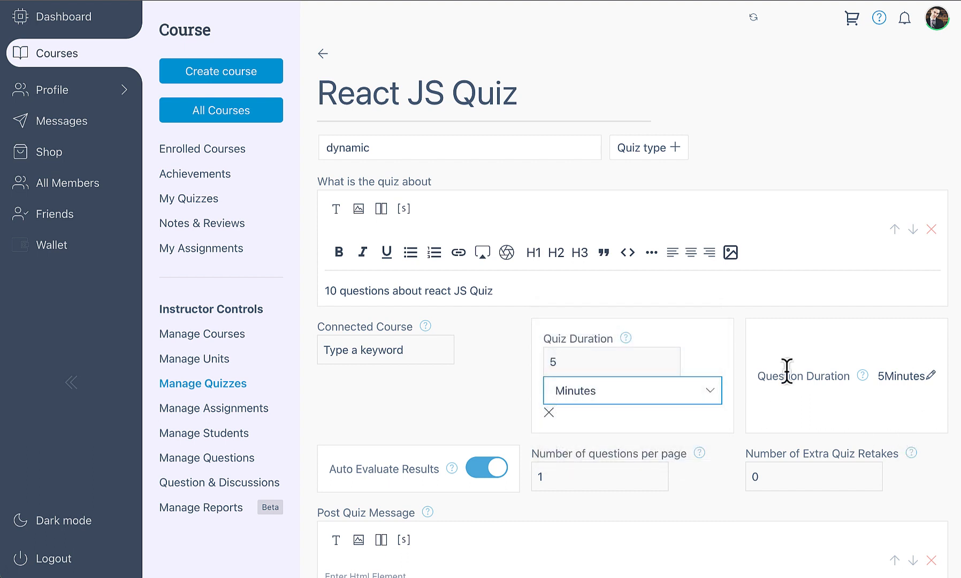
{"action": "left_click", "coordinate": [548, 412]}
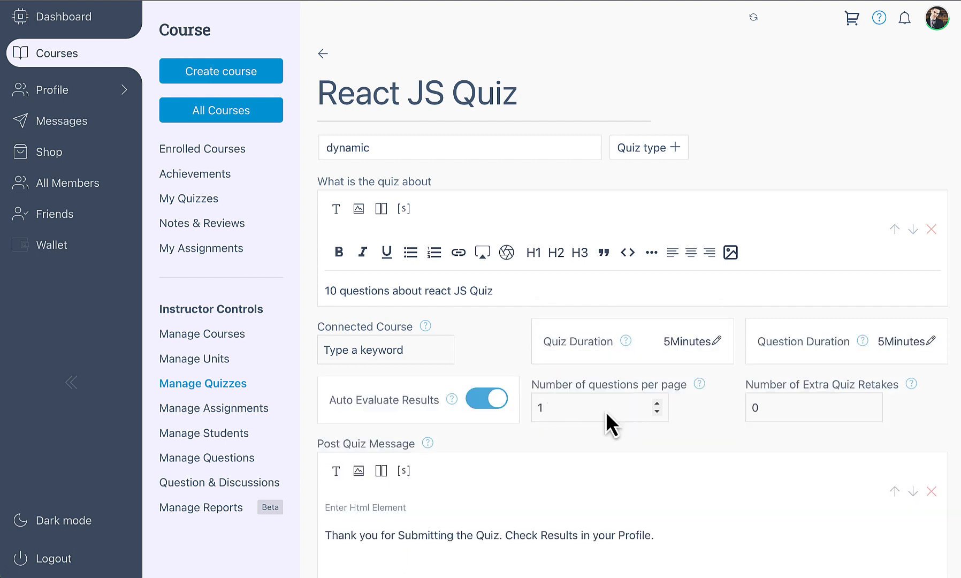
Step: Set the question duration to 10 seconds
{"action": "left_click", "coordinate": [930, 340]}
{"action": "double_click", "coordinate": [819, 368]}
{"action": "type", "text": "1"}
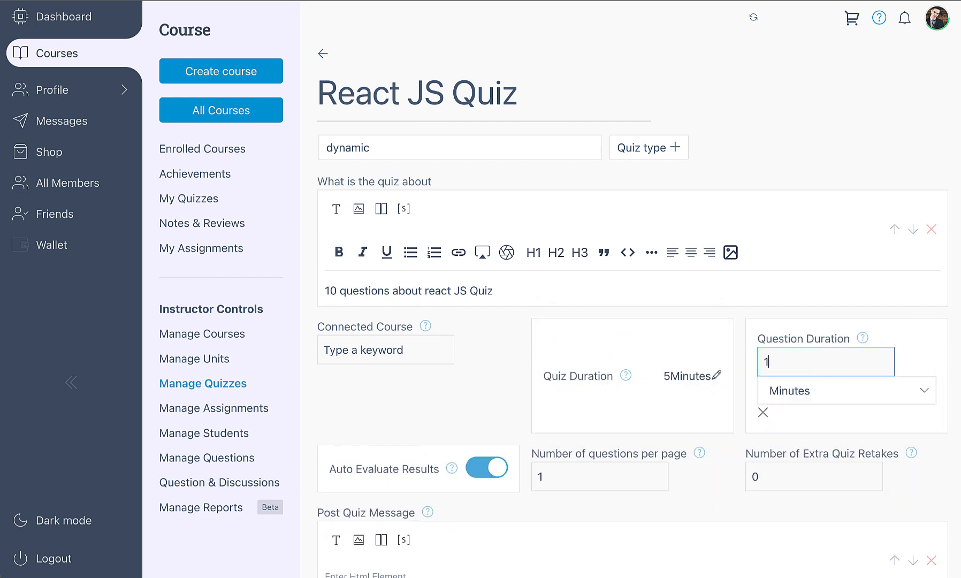
{"action": "type", "text": "0"}
{"action": "left_click", "coordinate": [841, 390]}
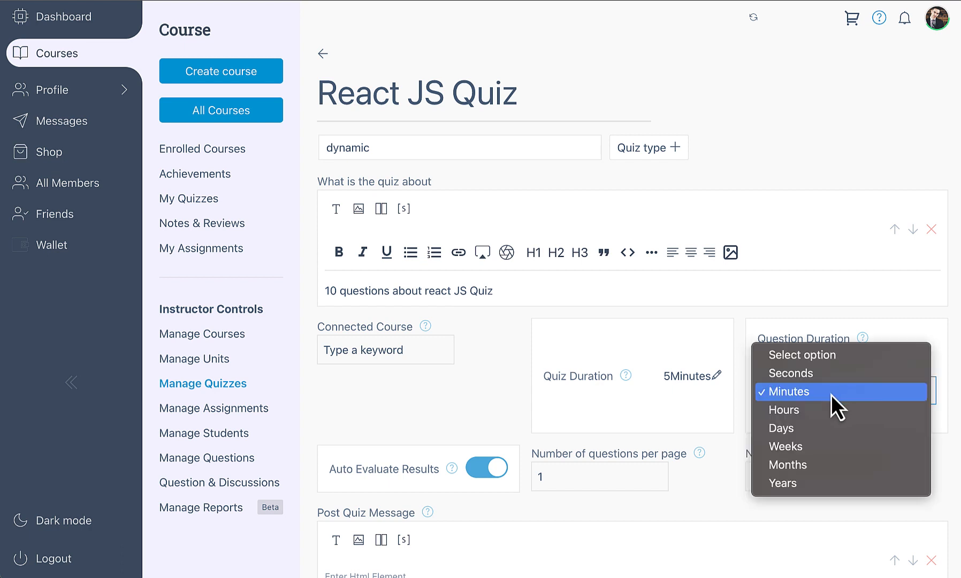
{"action": "left_click", "coordinate": [810, 370]}
{"action": "left_click", "coordinate": [761, 412]}
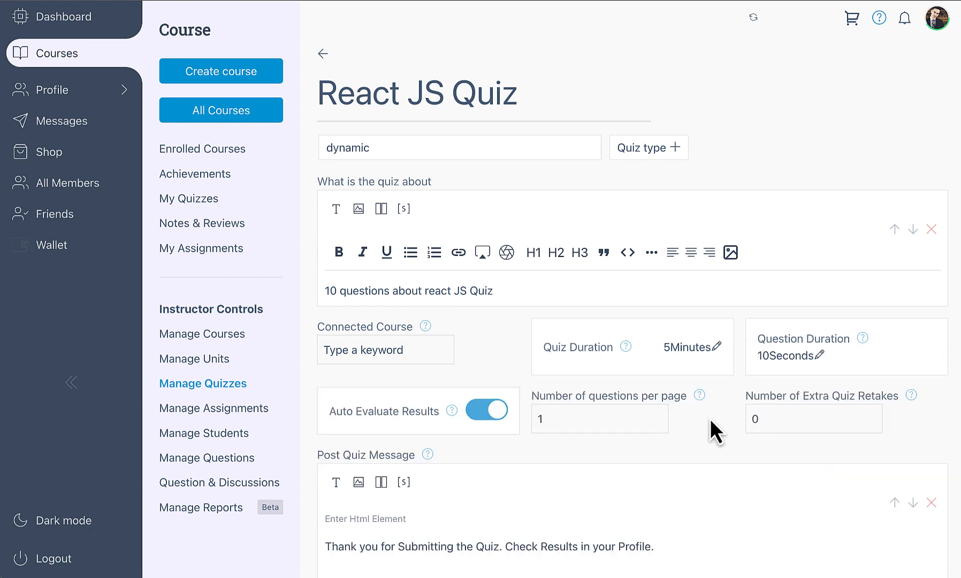
Step: Review the remaining quiz settings and questions, and save the React JS Quiz
{"action": "scroll", "coordinate": [710, 418], "scroll_direction": "down", "scroll_amount": 2}
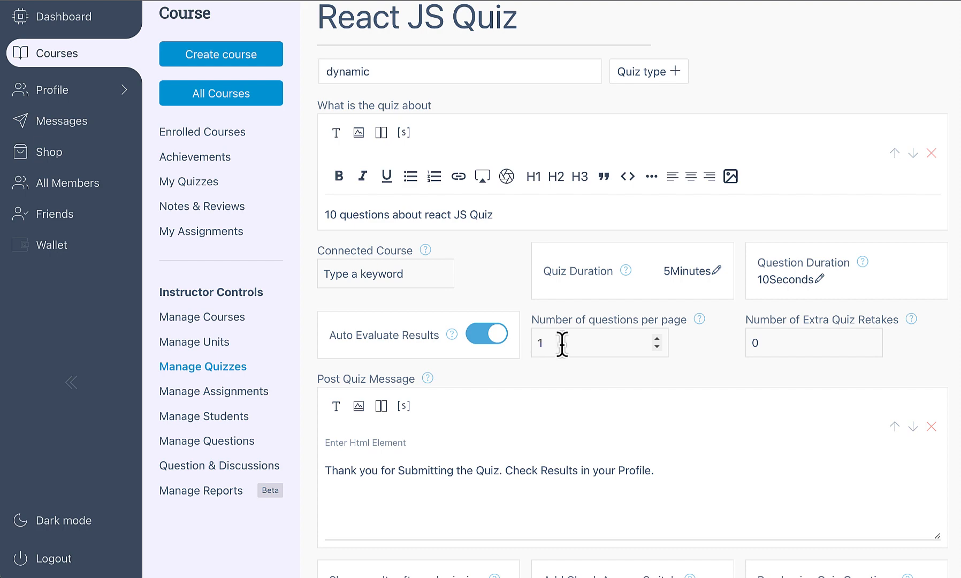
{"action": "scroll", "coordinate": [628, 420], "scroll_direction": "down", "scroll_amount": 8}
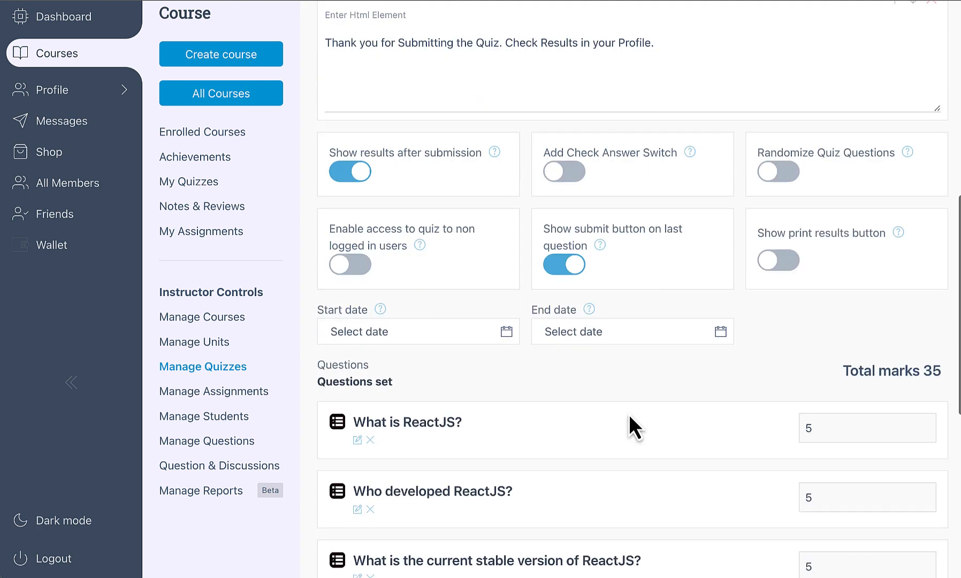
{"action": "scroll", "coordinate": [627, 420], "scroll_direction": "up", "scroll_amount": 2}
{"action": "scroll", "coordinate": [628, 422], "scroll_direction": "up", "scroll_amount": 8}
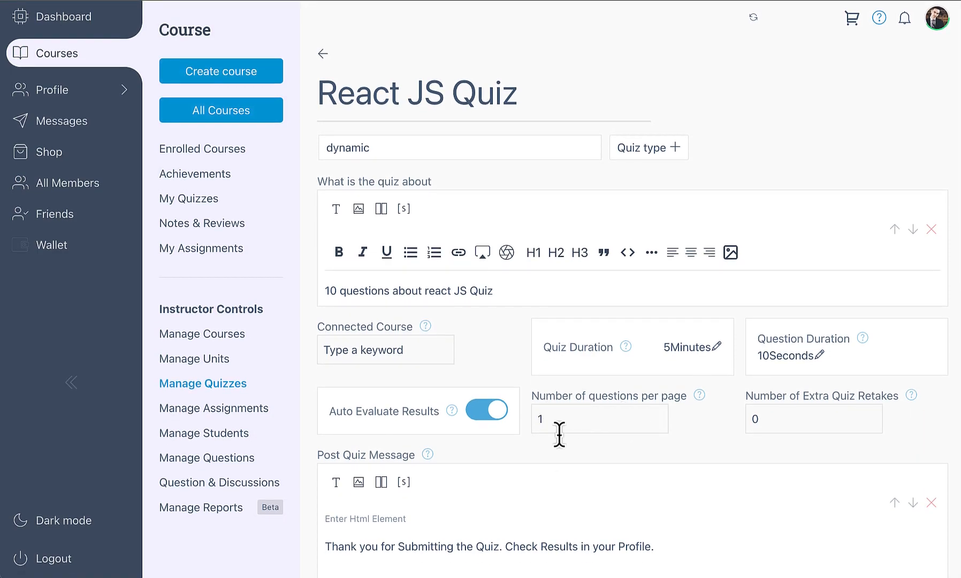
{"action": "scroll", "coordinate": [563, 432], "scroll_direction": "down", "scroll_amount": 15}
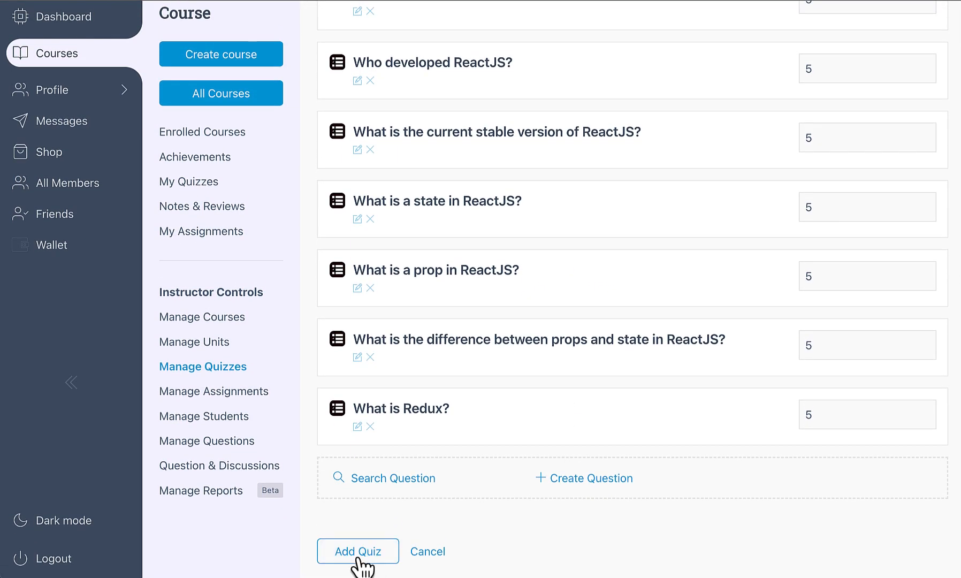
{"action": "left_click", "coordinate": [361, 559]}
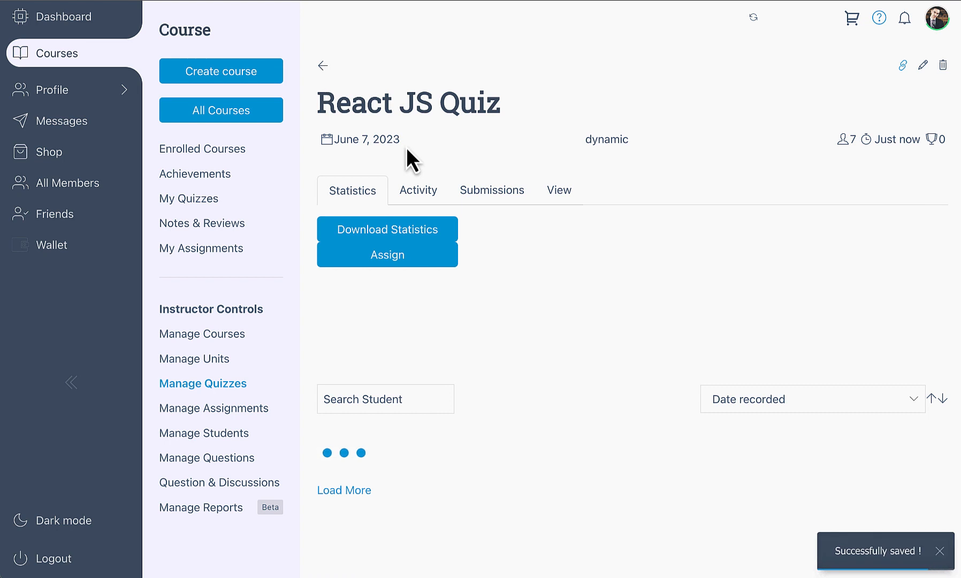
Step: View the quiz as a student and examine the submitted result
{"action": "left_click", "coordinate": [555, 195]}
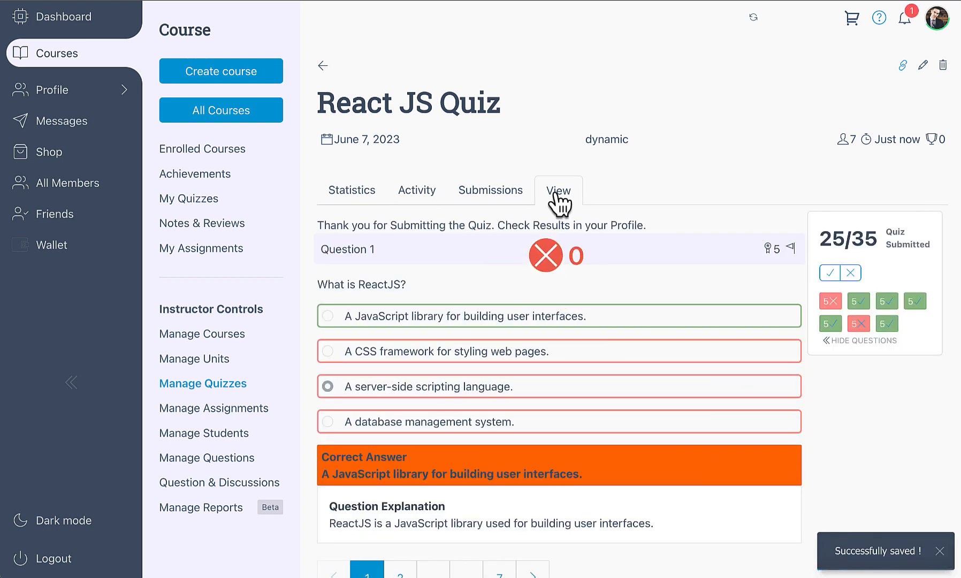
{"action": "scroll", "coordinate": [614, 363], "scroll_direction": "down", "scroll_amount": 2}
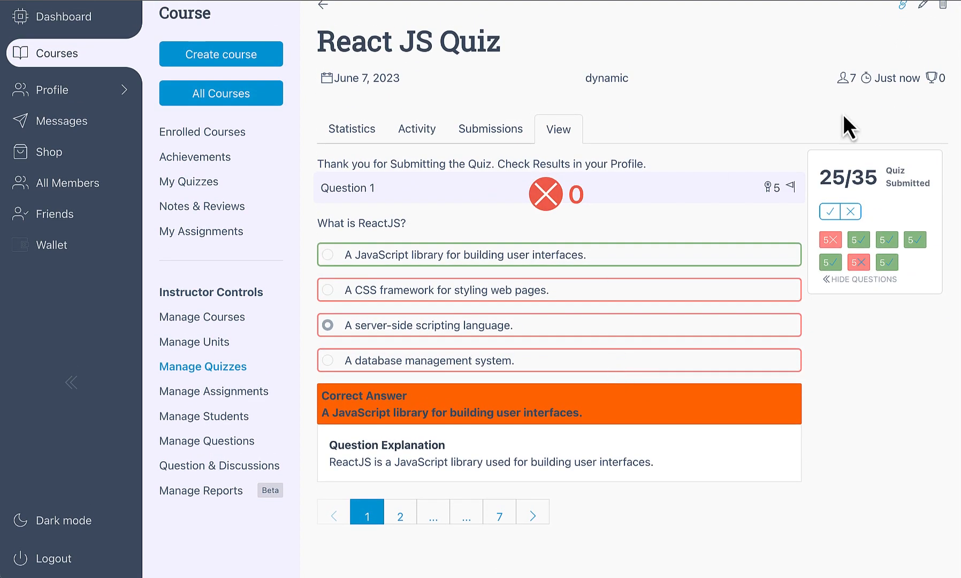
{"action": "scroll", "coordinate": [911, 75], "scroll_direction": "up", "scroll_amount": 2}
Step: Edit the quiz to allow 5 extra retakes and save it
{"action": "left_click", "coordinate": [920, 67]}
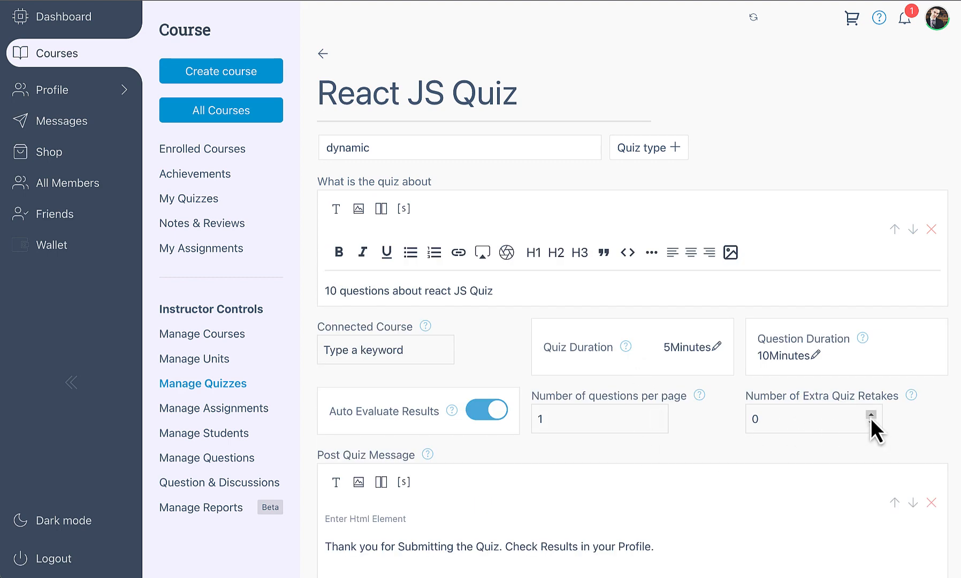
{"action": "left_click", "coordinate": [871, 414]}
{"action": "left_click", "coordinate": [870, 415]}
{"action": "left_click", "coordinate": [871, 414]}
{"action": "left_click", "coordinate": [871, 414]}
{"action": "left_click", "coordinate": [870, 414]}
{"action": "scroll", "coordinate": [642, 482], "scroll_direction": "down", "scroll_amount": 15}
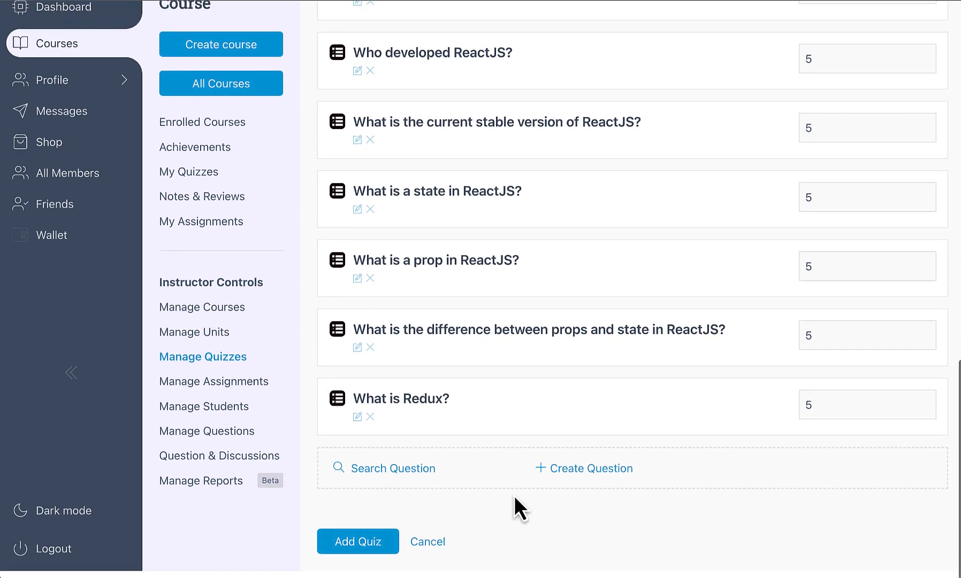
{"action": "left_click", "coordinate": [363, 547]}
Step: Retake the quiz and start the new attempt to check the timers
{"action": "scroll", "coordinate": [781, 380], "scroll_direction": "up", "scroll_amount": 7}
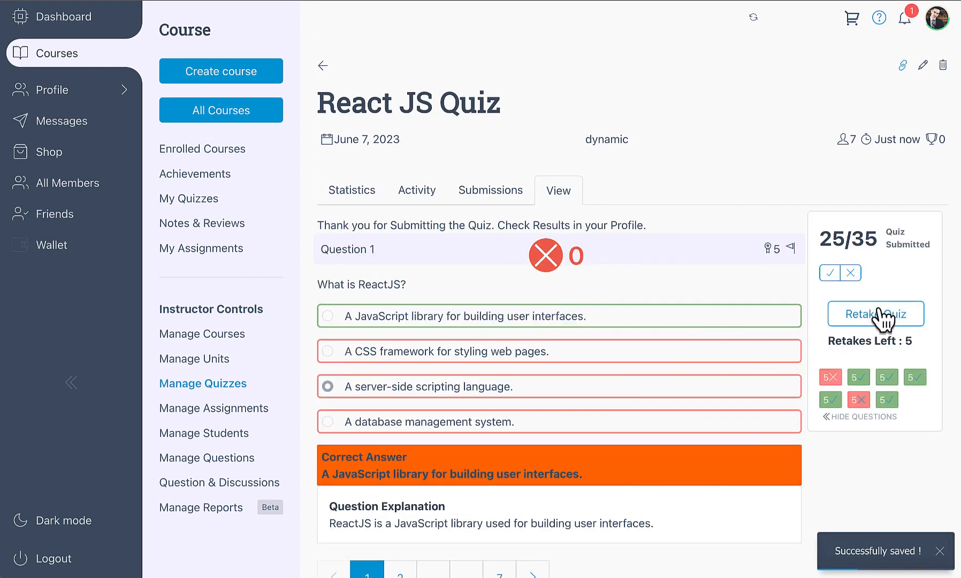
{"action": "left_click", "coordinate": [879, 316]}
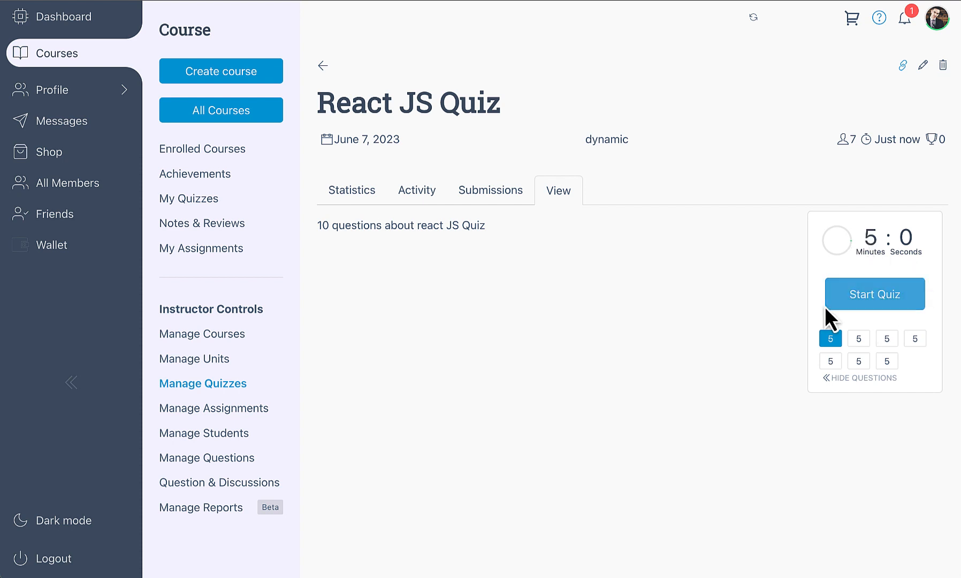
{"action": "left_click", "coordinate": [869, 279]}
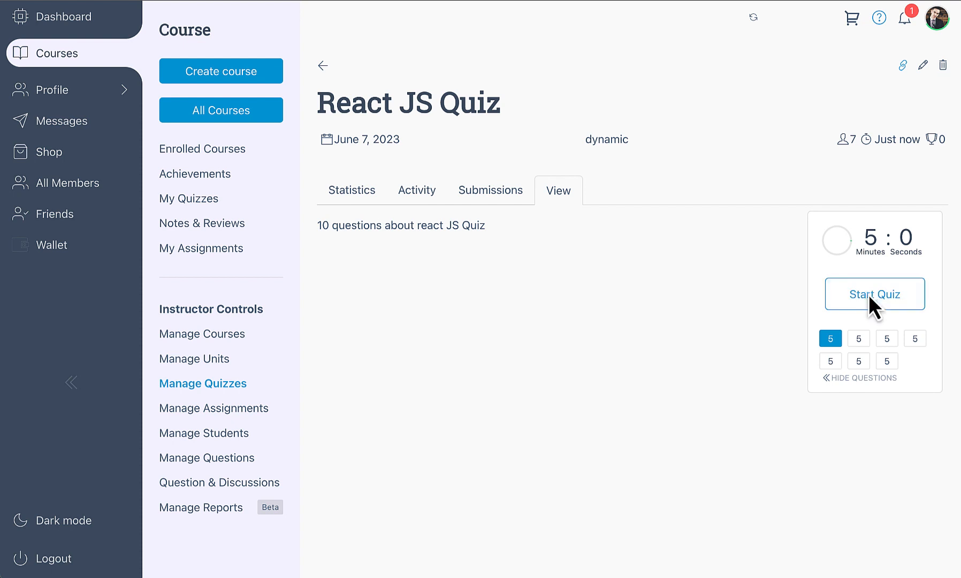
{"action": "left_click", "coordinate": [868, 294]}
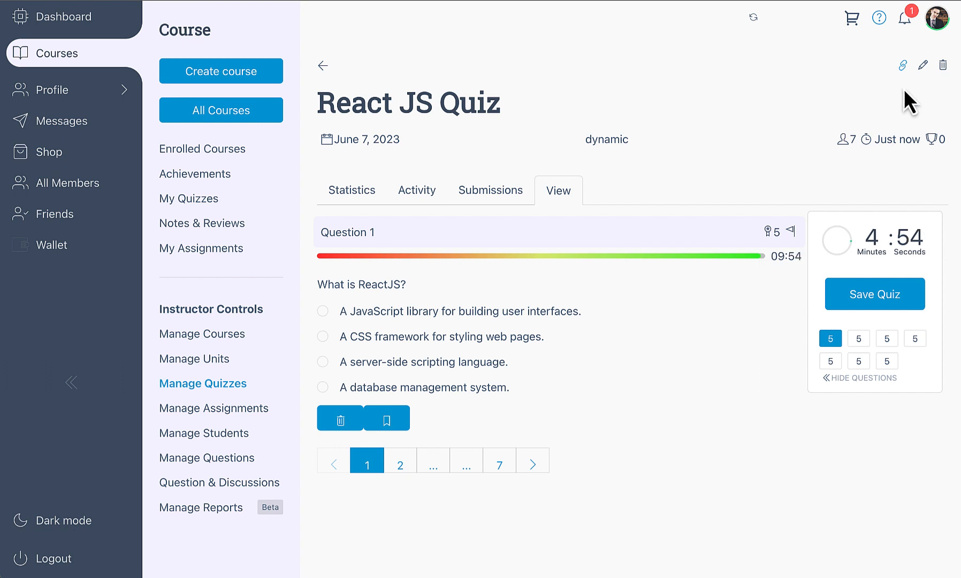
Step: Reopen the React JS Quiz for editing and set the question duration to 15 seconds
{"action": "left_click", "coordinate": [923, 65]}
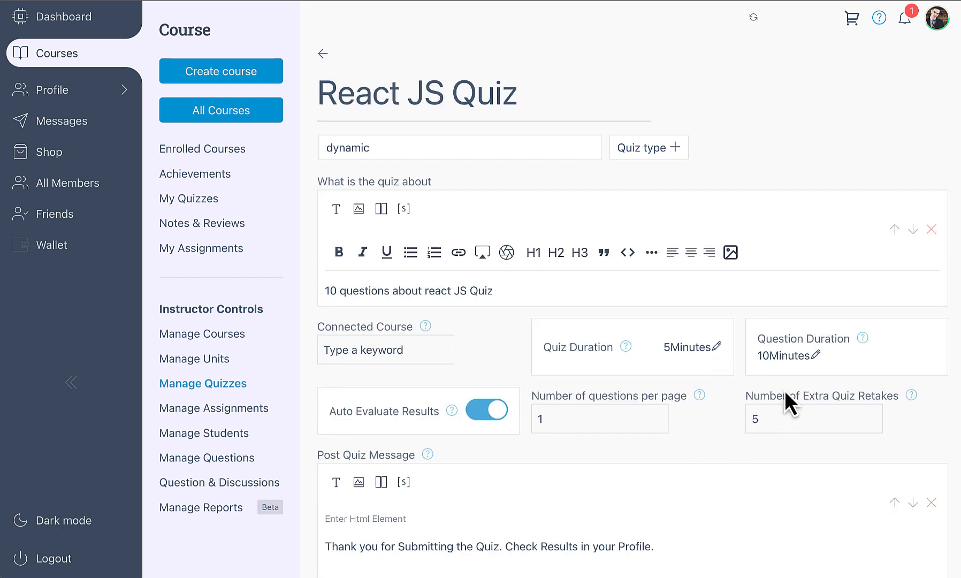
{"action": "left_click", "coordinate": [815, 357]}
{"action": "left_click", "coordinate": [804, 396]}
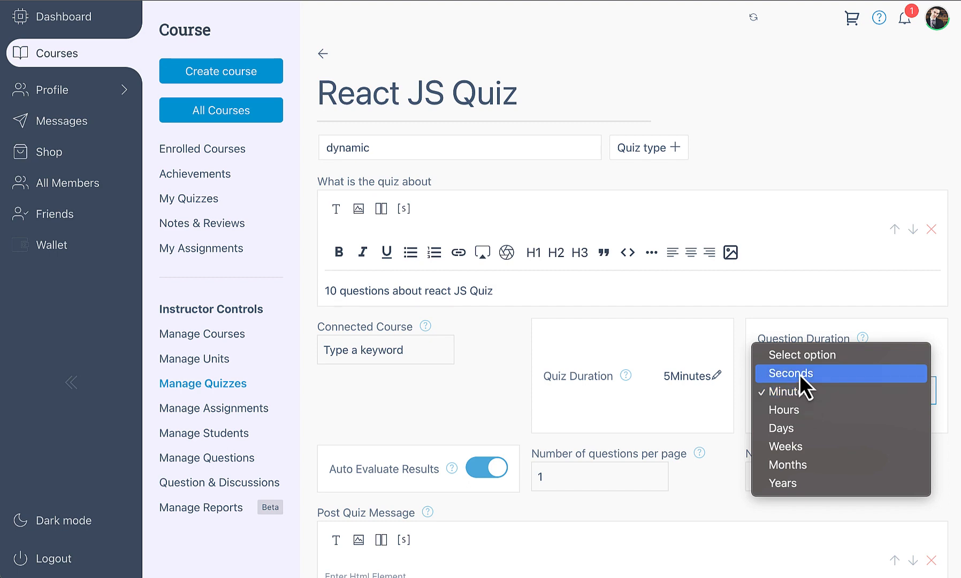
{"action": "left_click", "coordinate": [799, 373]}
{"action": "left_click", "coordinate": [778, 361]}
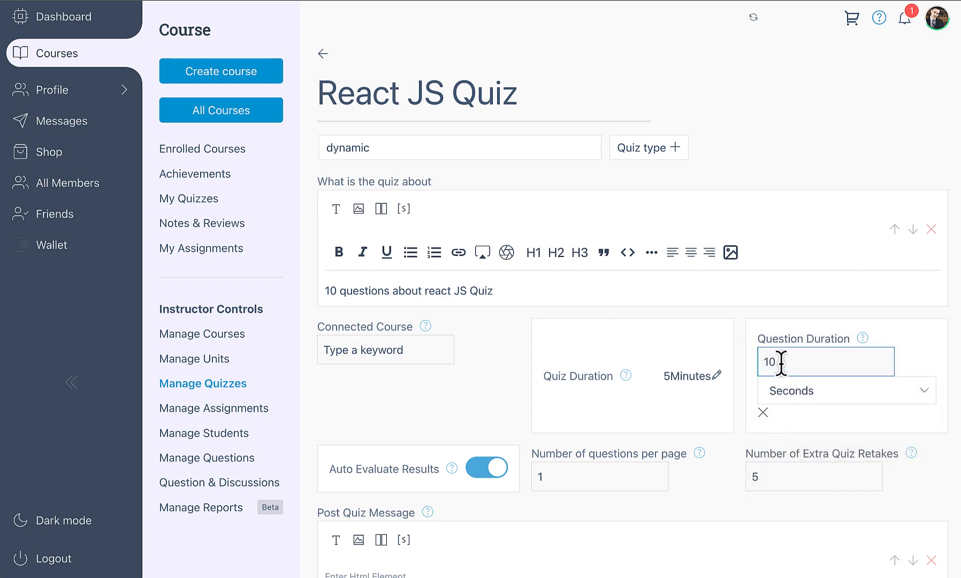
{"action": "key", "text": "BackSpace"}
{"action": "type", "text": "5"}
{"action": "left_click", "coordinate": [760, 412]}
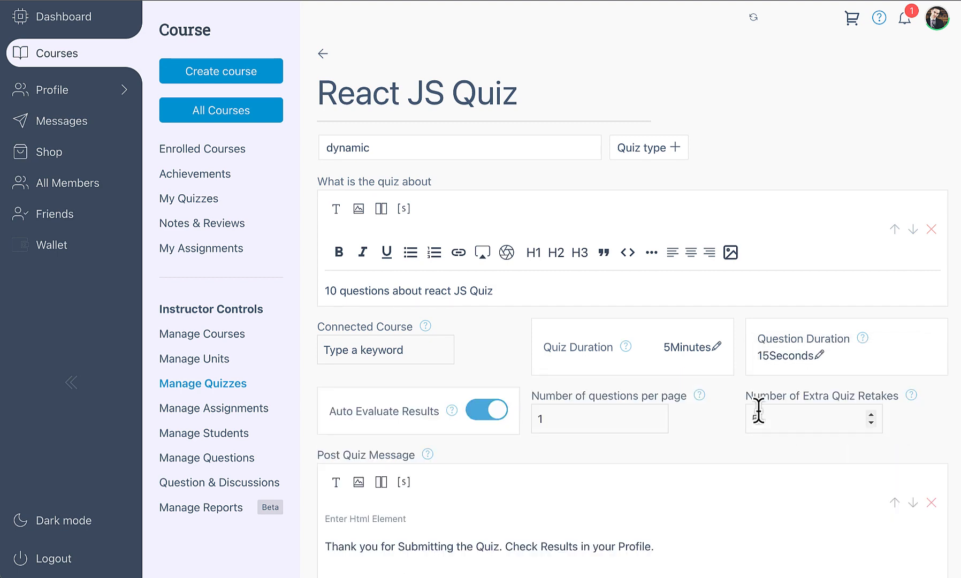
Step: Save the edited quiz settings
{"action": "scroll", "coordinate": [625, 369], "scroll_direction": "down", "scroll_amount": 15}
{"action": "left_click", "coordinate": [355, 551]}
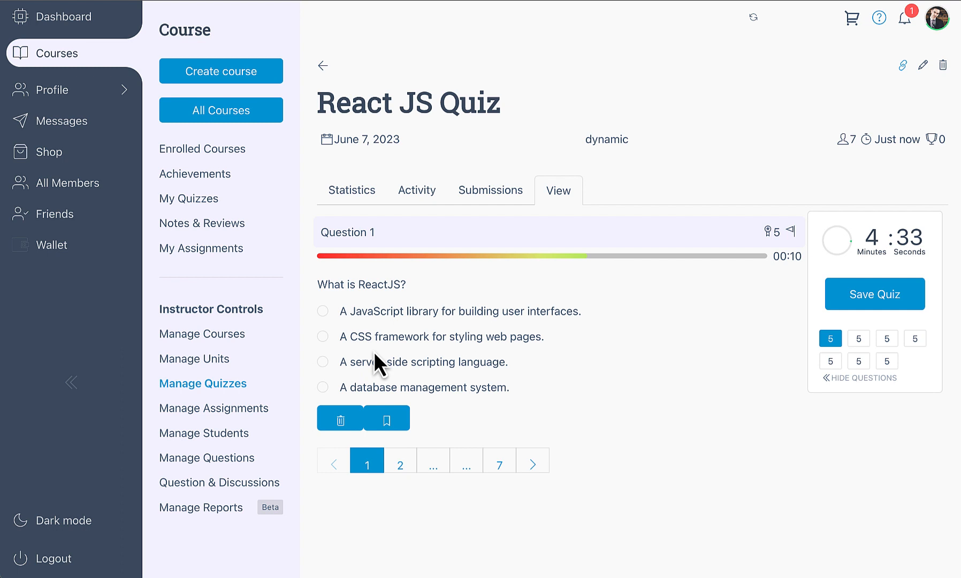
Step: Answer question 1 with "A server-side scripting language." and question 2 with "Microsoft"
{"action": "left_click", "coordinate": [382, 336]}
{"action": "left_click", "coordinate": [400, 466]}
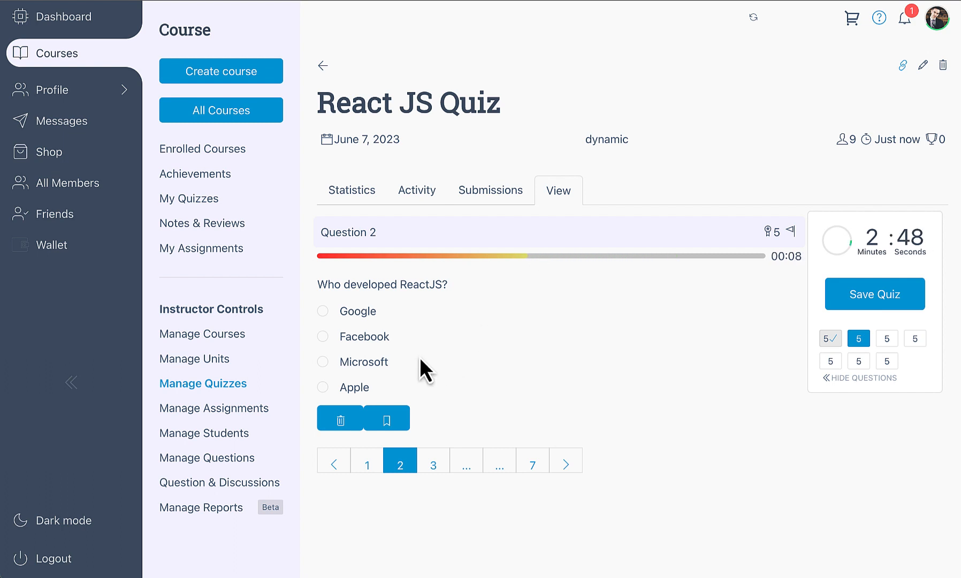
{"action": "left_click", "coordinate": [375, 362]}
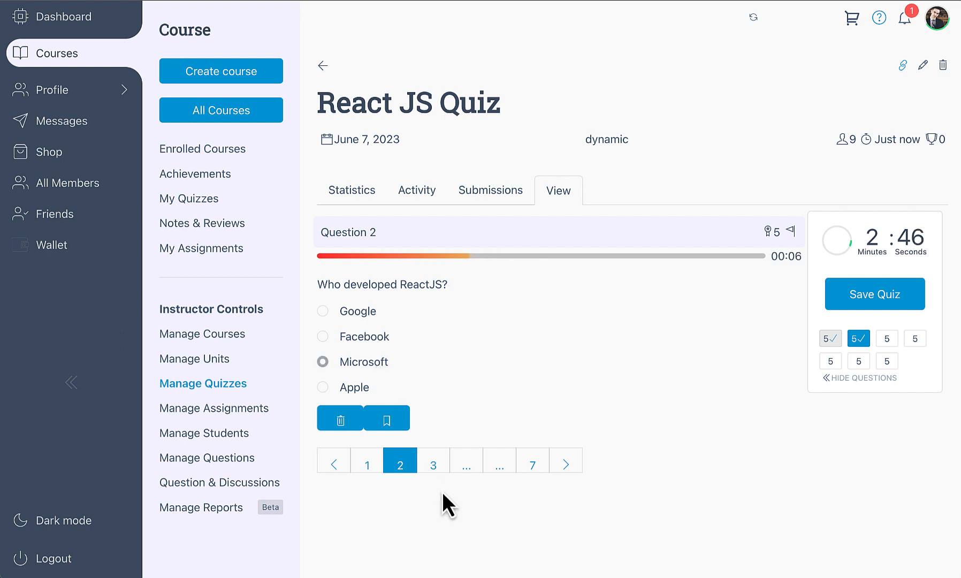
Step: Open question 3, let its timer run down and try to choose each of its answer options
{"action": "left_click", "coordinate": [433, 465]}
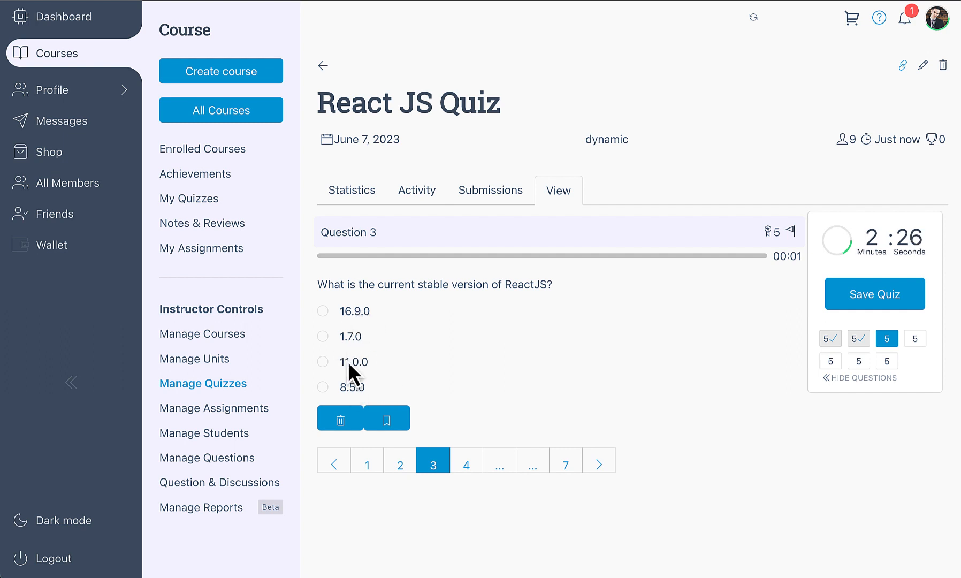
{"action": "double_click", "coordinate": [346, 332]}
{"action": "double_click", "coordinate": [351, 310]}
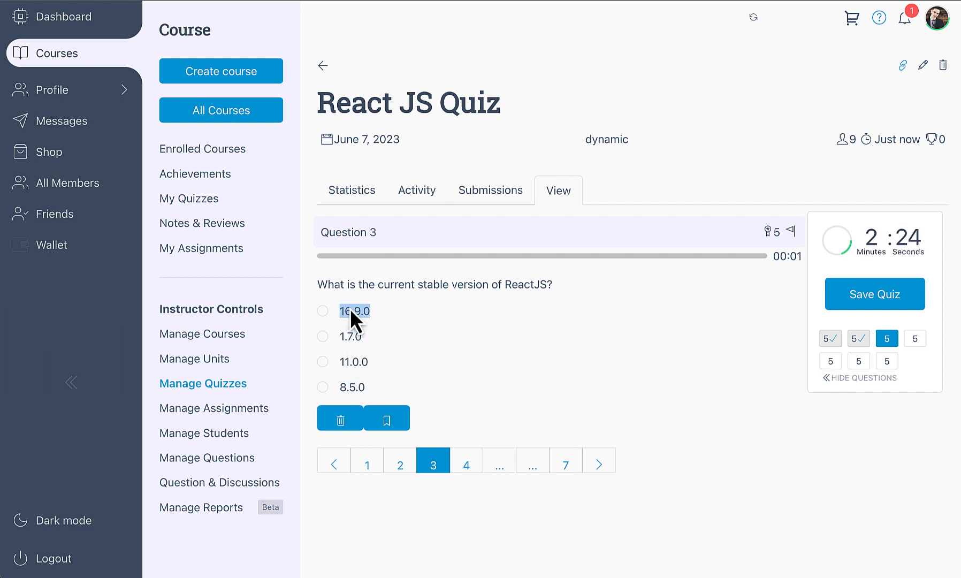
{"action": "double_click", "coordinate": [352, 366]}
{"action": "double_click", "coordinate": [352, 386]}
Step: Return to the expired question 2 and try to change its answer to Facebook, Google or Apple
{"action": "left_click", "coordinate": [397, 466]}
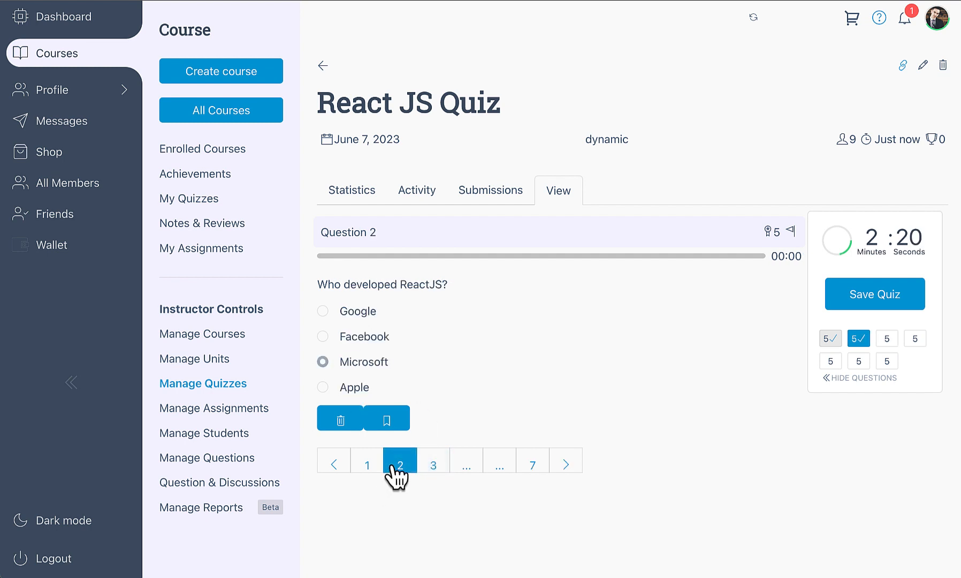
{"action": "double_click", "coordinate": [355, 340]}
{"action": "left_click", "coordinate": [361, 302]}
{"action": "double_click", "coordinate": [359, 310]}
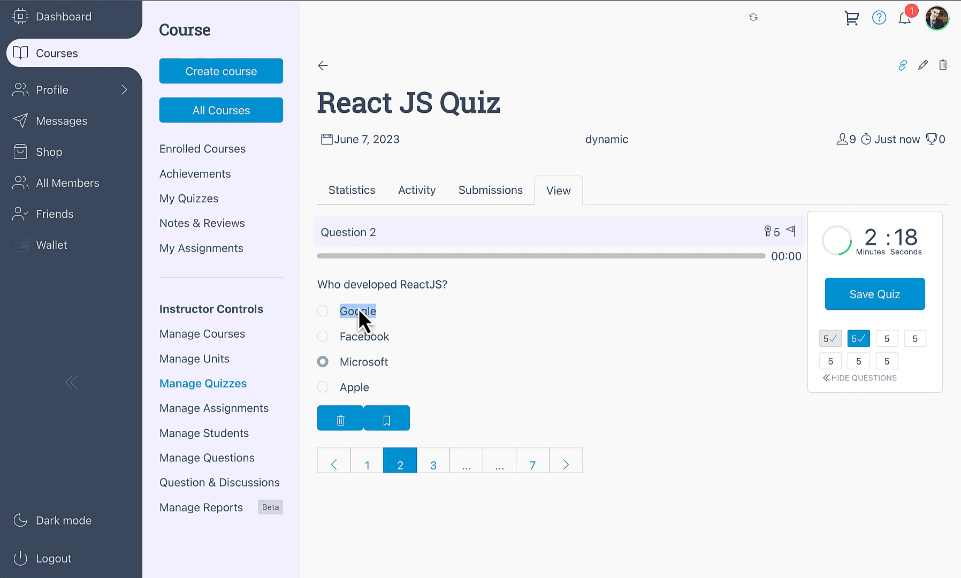
{"action": "double_click", "coordinate": [348, 387]}
Step: Return to the expired question 1 and try to change its selected answer
{"action": "left_click", "coordinate": [366, 455]}
{"action": "double_click", "coordinate": [381, 338]}
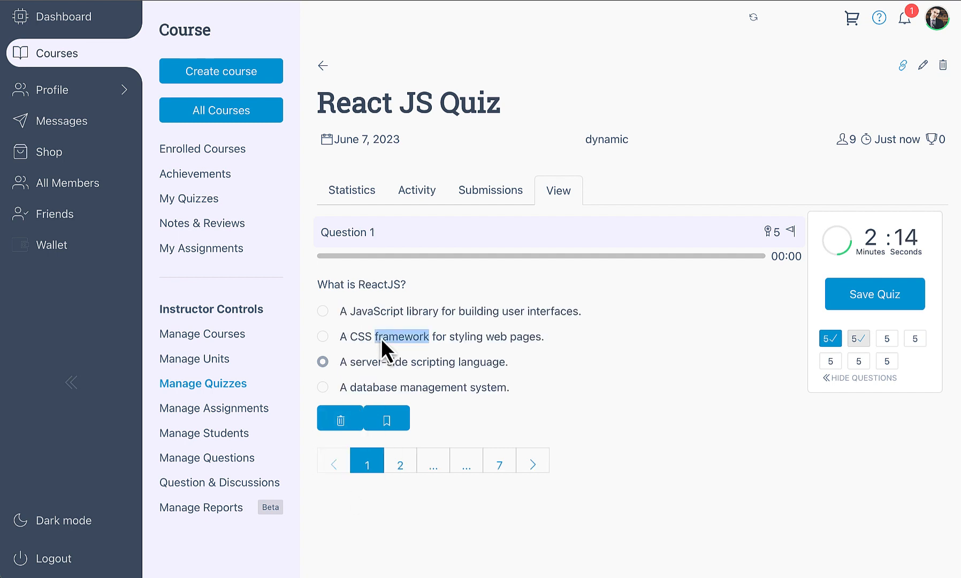
{"action": "triple_click", "coordinate": [380, 338]}
{"action": "double_click", "coordinate": [375, 363]}
{"action": "left_click", "coordinate": [375, 363]}
{"action": "double_click", "coordinate": [388, 336]}
{"action": "double_click", "coordinate": [388, 311]}
Step: Go to question 4 and answer it with "A place where you store data in ReactJS"
{"action": "left_click", "coordinate": [411, 468]}
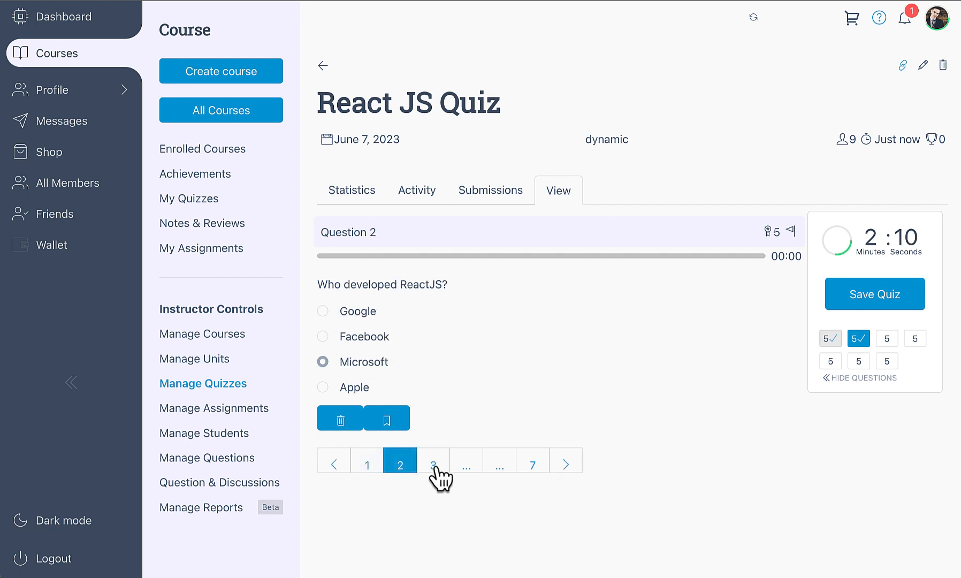
{"action": "left_click", "coordinate": [434, 467]}
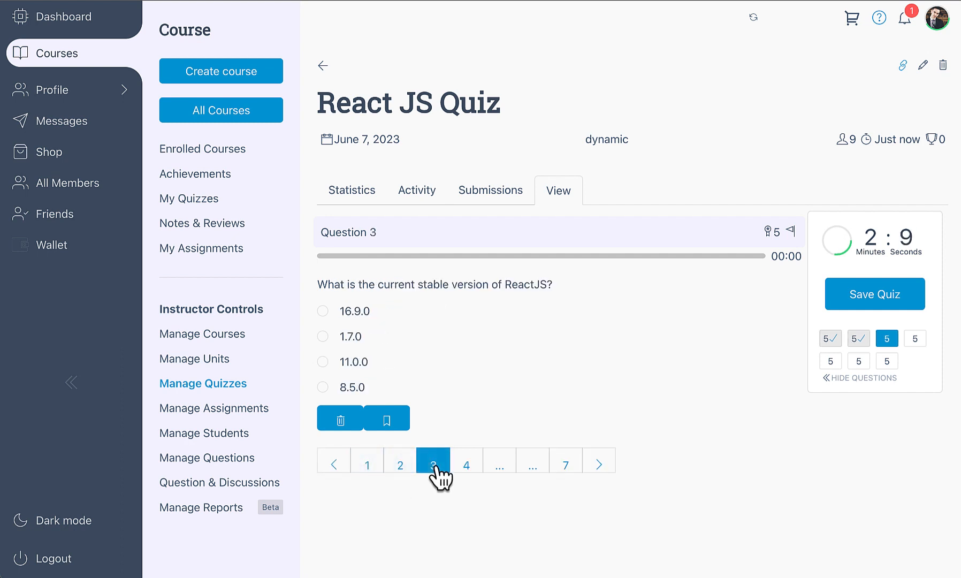
{"action": "left_click", "coordinate": [464, 468]}
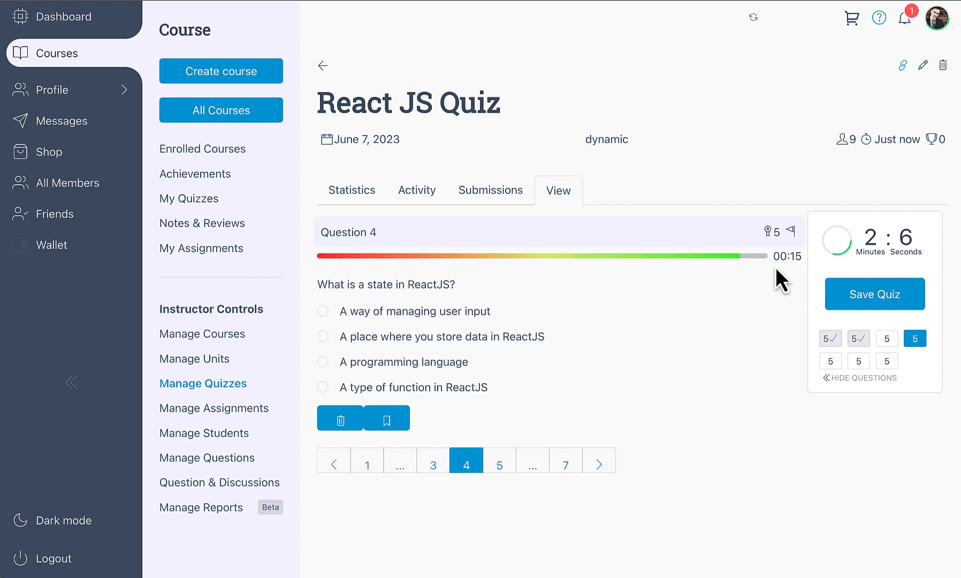
{"action": "left_click", "coordinate": [349, 339]}
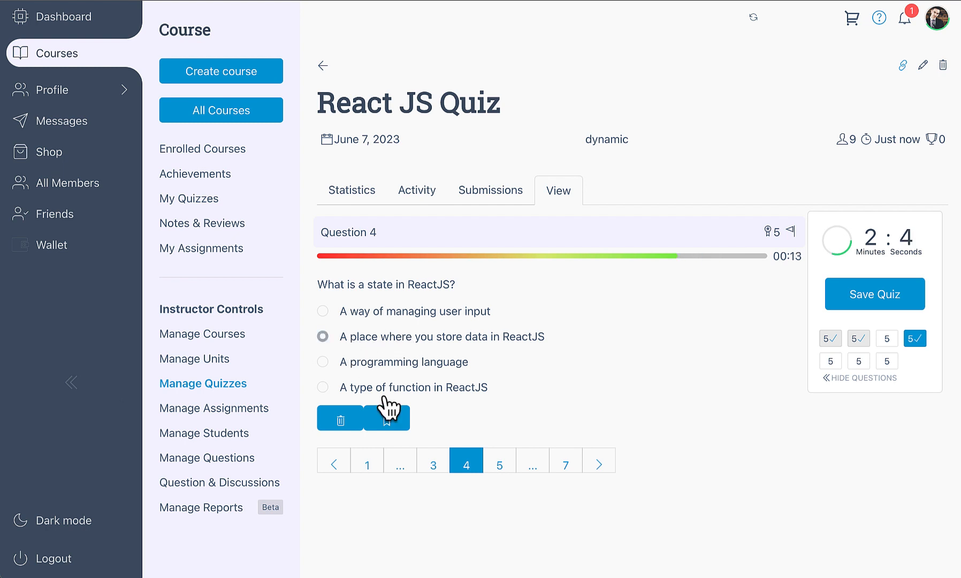
Step: Open question 5, check the question and quiz timers, and answer with "A way of managing user input"
{"action": "left_click", "coordinate": [500, 466]}
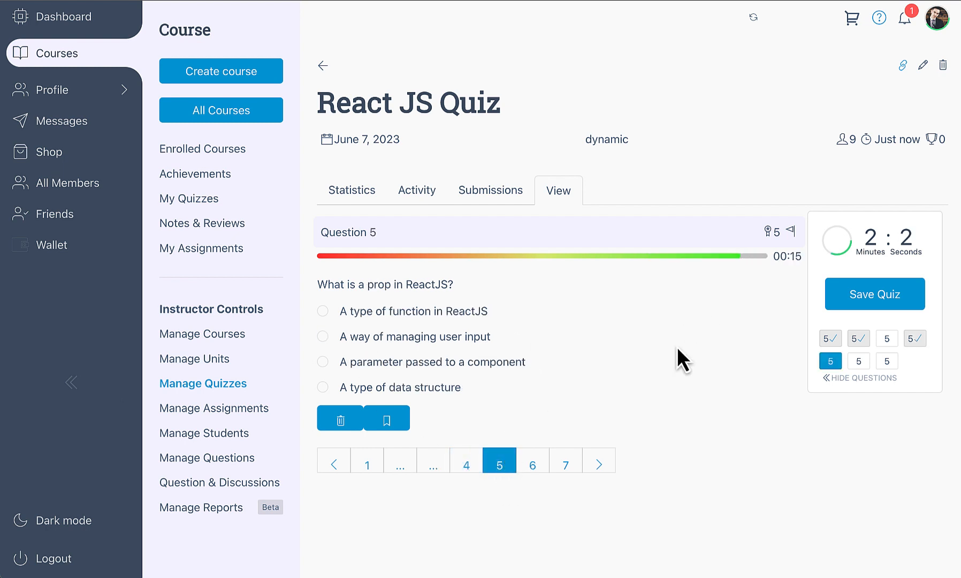
{"action": "left_click_drag", "start_coordinate": [775, 258], "coordinate": [808, 259]}
{"action": "left_click", "coordinate": [795, 255]}
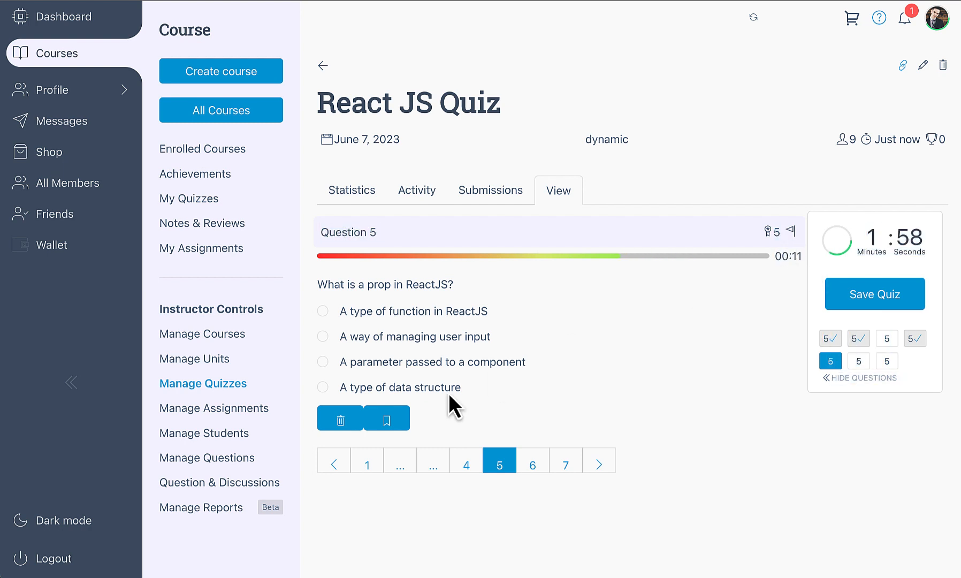
{"action": "left_click_drag", "start_coordinate": [868, 248], "coordinate": [933, 248]}
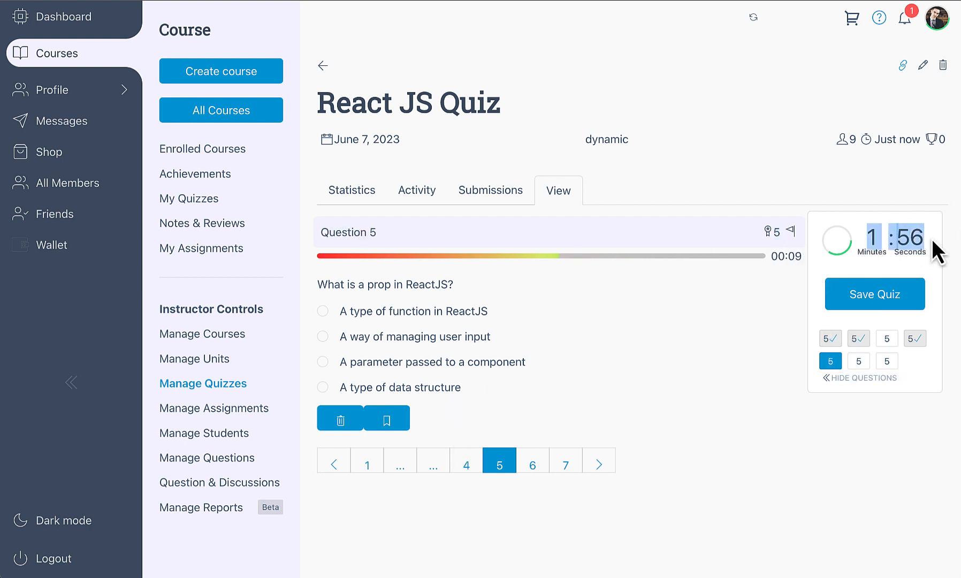
{"action": "left_click", "coordinate": [371, 332]}
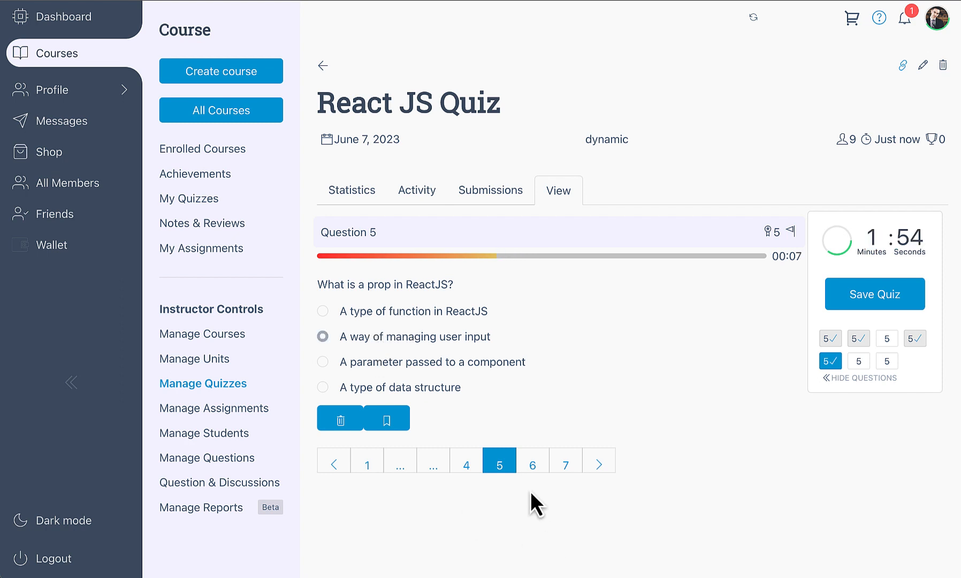
Step: Answer question 6 with "Props are used for output and state for input." and question 7 with "A backend framework for developing APIs"
{"action": "left_click", "coordinate": [531, 464]}
{"action": "left_click", "coordinate": [392, 356]}
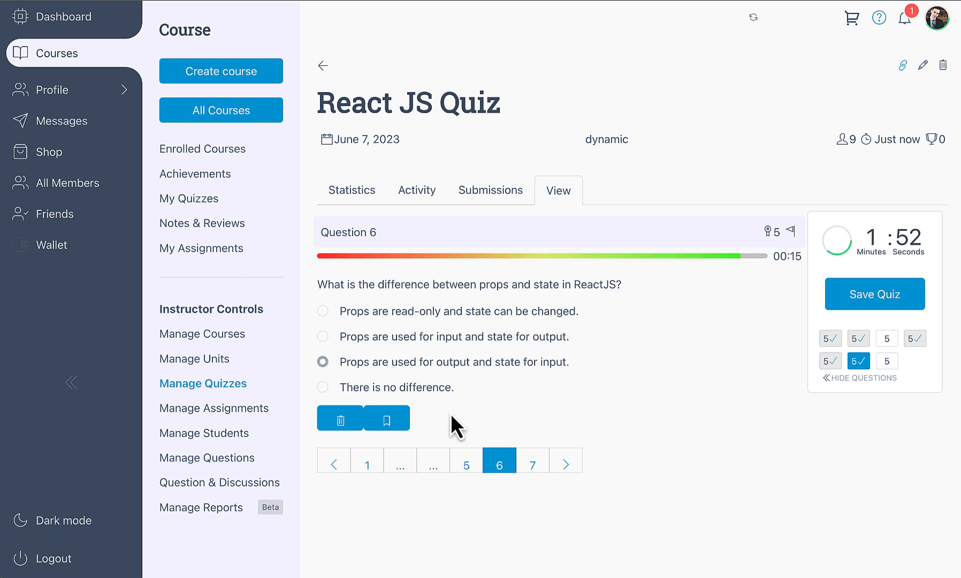
{"action": "left_click", "coordinate": [532, 465]}
{"action": "left_click", "coordinate": [384, 339]}
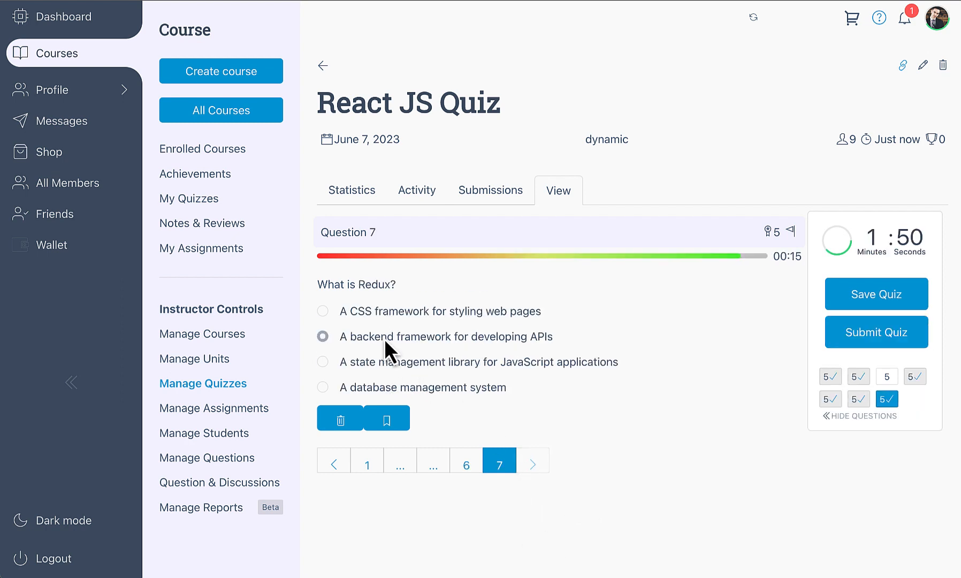
Step: Revisit questions 1, 7, 6 and 5 to check their timers and whether expired answers can be changed
{"action": "left_click", "coordinate": [366, 466]}
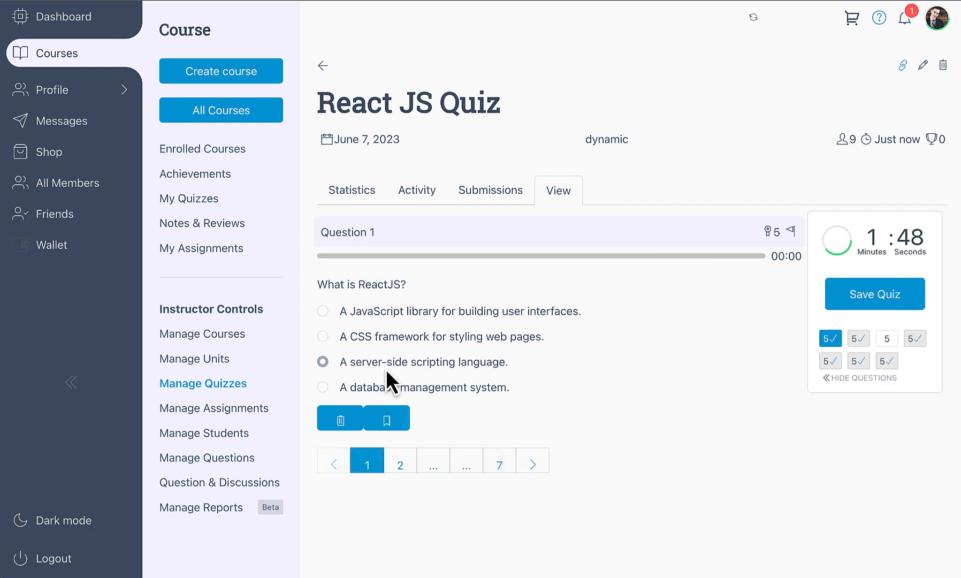
{"action": "double_click", "coordinate": [368, 338]}
{"action": "left_click", "coordinate": [495, 463]}
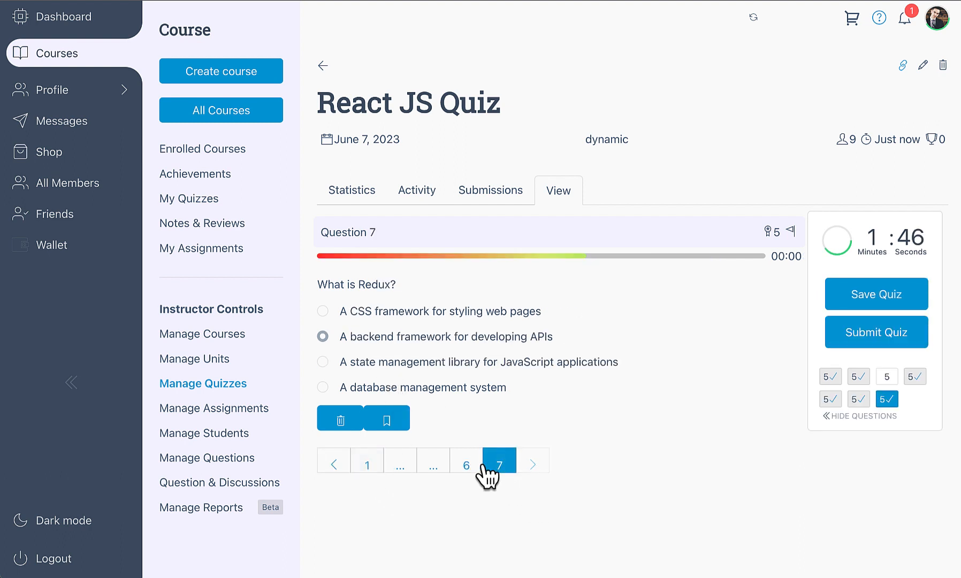
{"action": "left_click", "coordinate": [467, 470]}
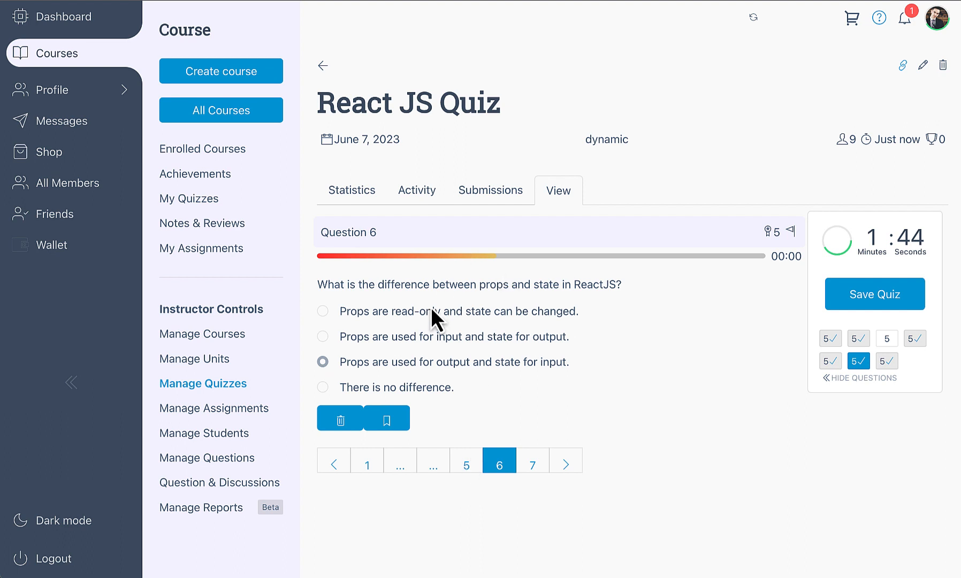
{"action": "left_click", "coordinate": [466, 468]}
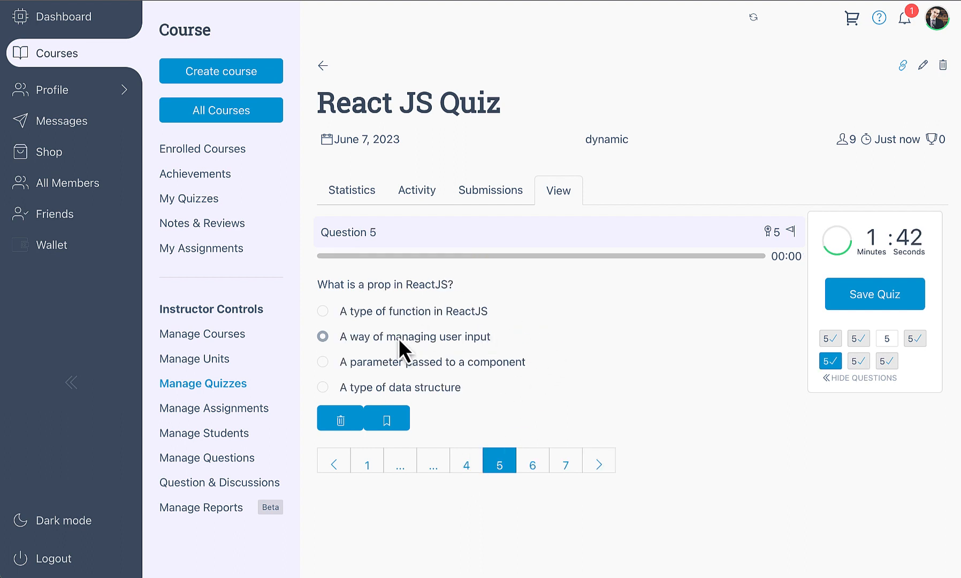
Step: Return to question 7 and change its answer to "A CSS framework for styling web pages"
{"action": "left_click", "coordinate": [532, 468]}
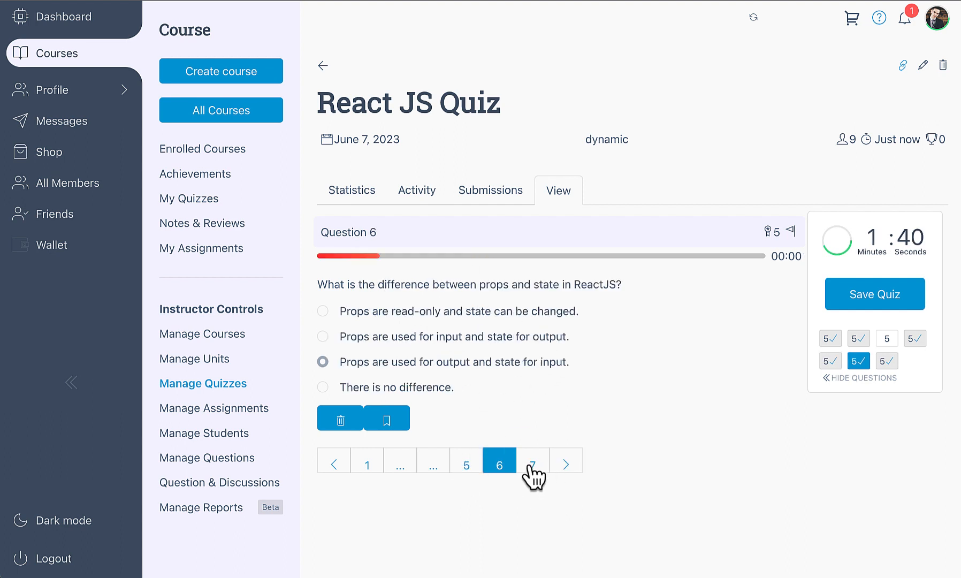
{"action": "left_click", "coordinate": [531, 468]}
{"action": "left_click", "coordinate": [364, 311]}
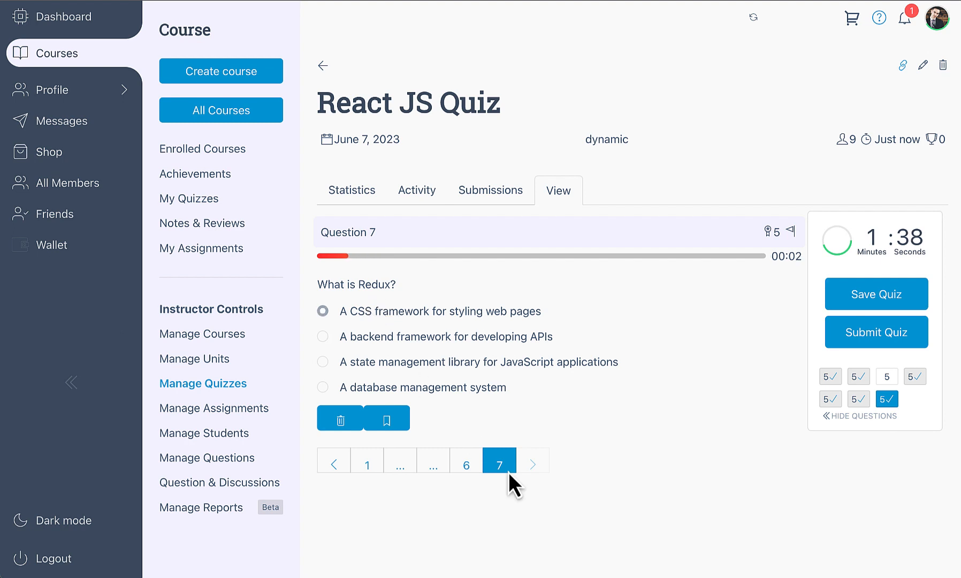
Step: Save the quiz progress from question 6 and submit the quiz from question 7
{"action": "left_click", "coordinate": [467, 465]}
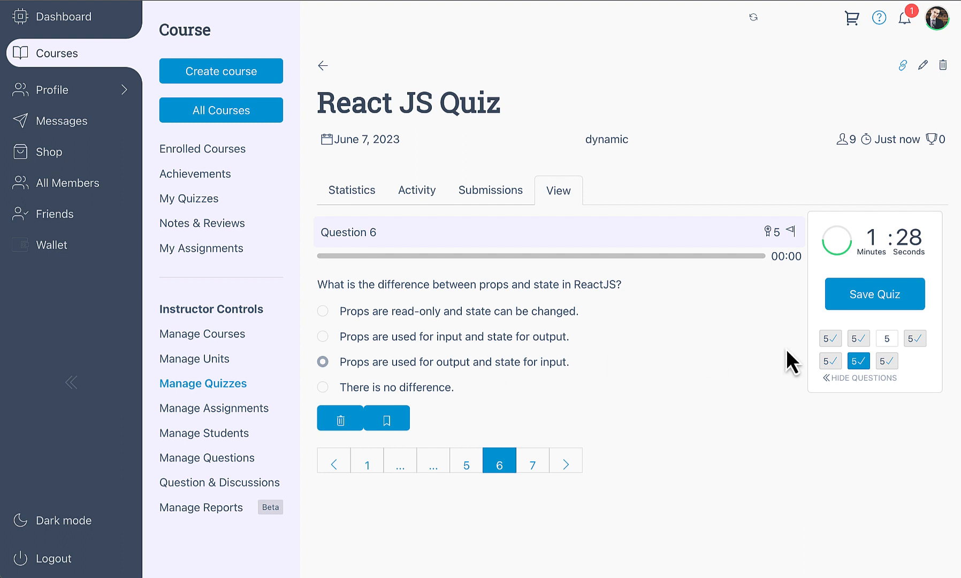
{"action": "left_click", "coordinate": [852, 302]}
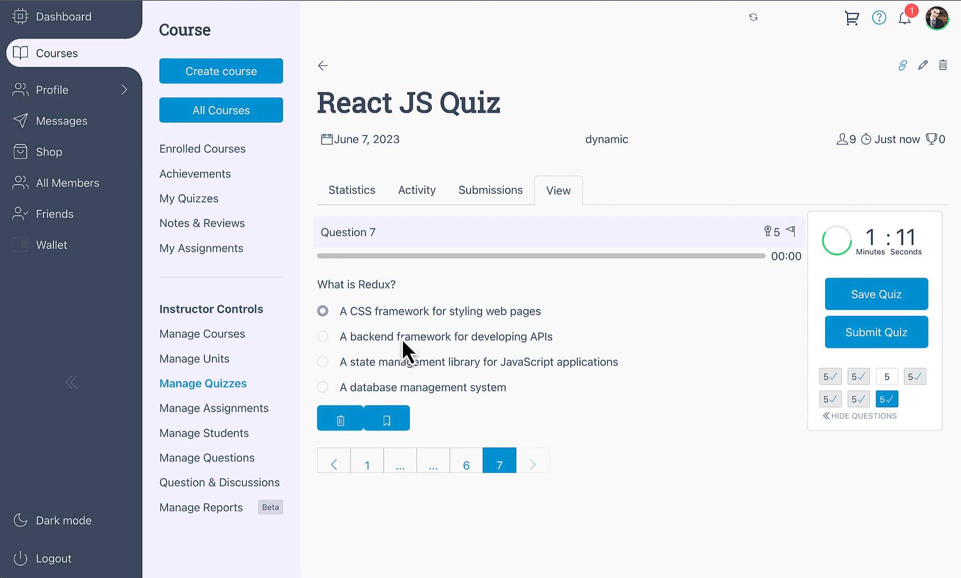
{"action": "left_click", "coordinate": [849, 332]}
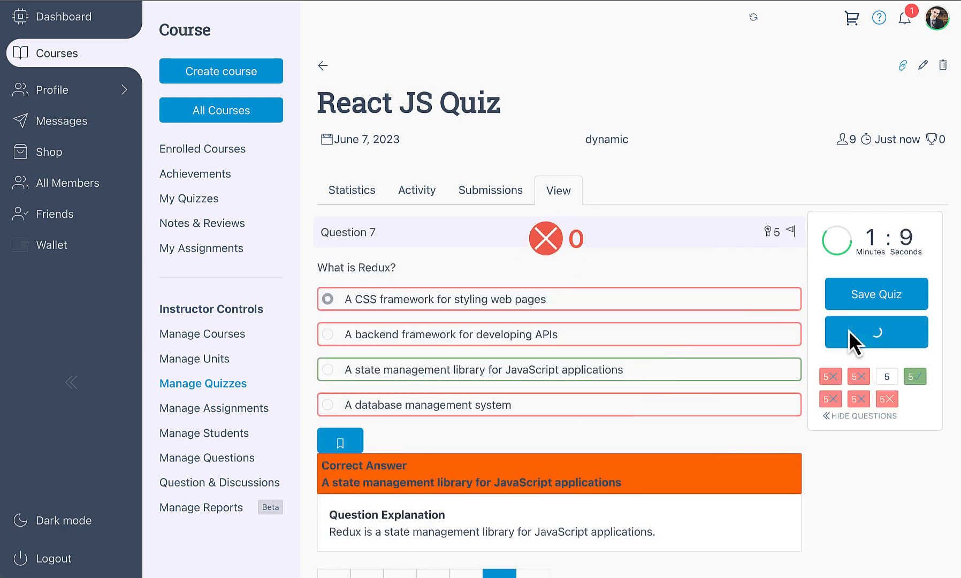
{"action": "scroll", "coordinate": [659, 380], "scroll_direction": "down", "scroll_amount": 1}
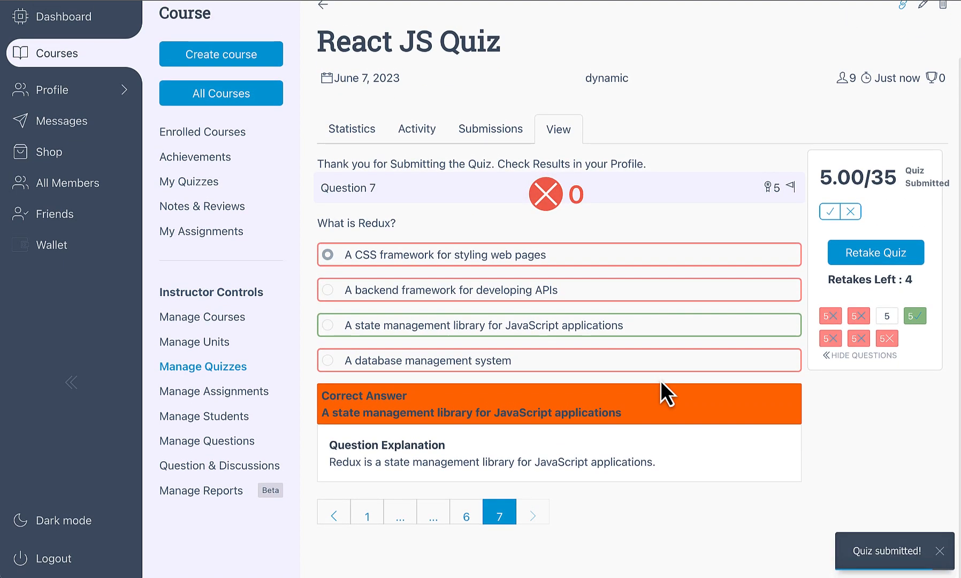